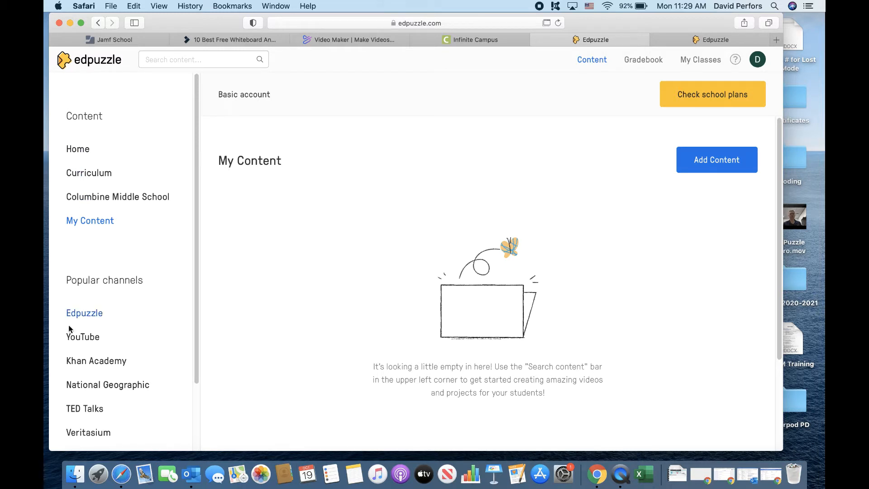
# Step: Open the Home content page and look through the videos trending in Computers
pyautogui.click(81, 150)
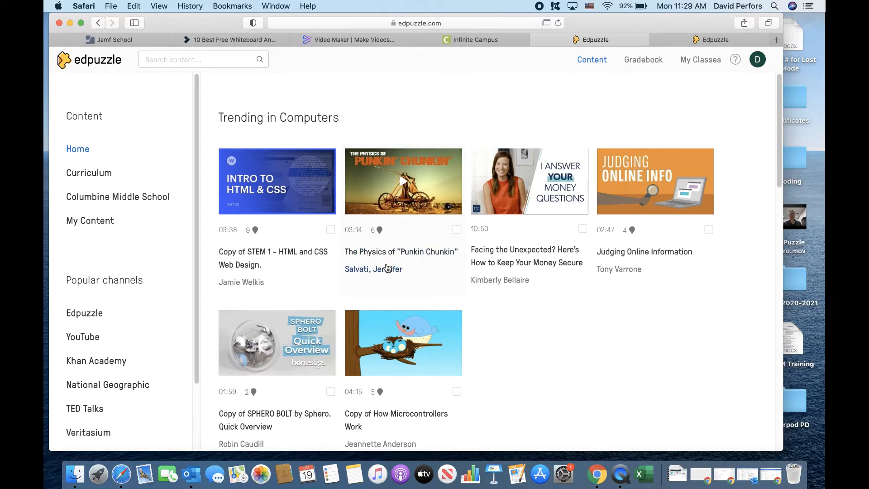
pyautogui.scroll(-5, 519, 298)
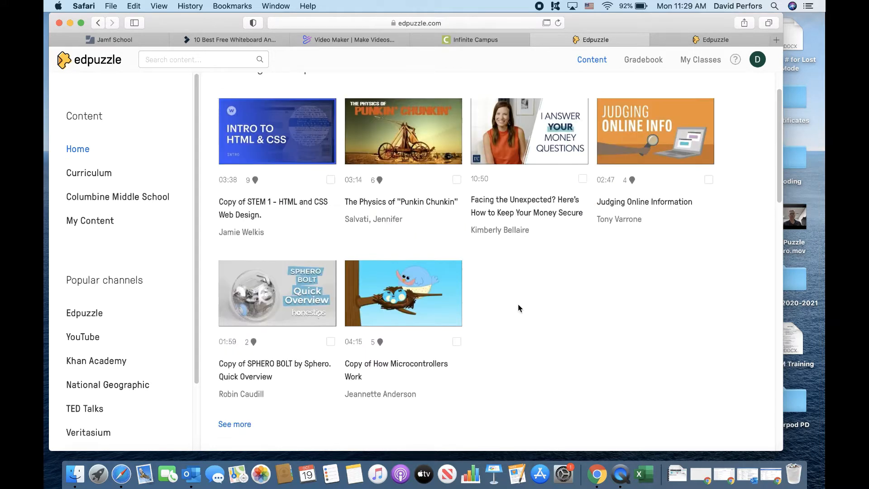
pyautogui.scroll(-5, 517, 302)
pyautogui.scroll(10, 513, 303)
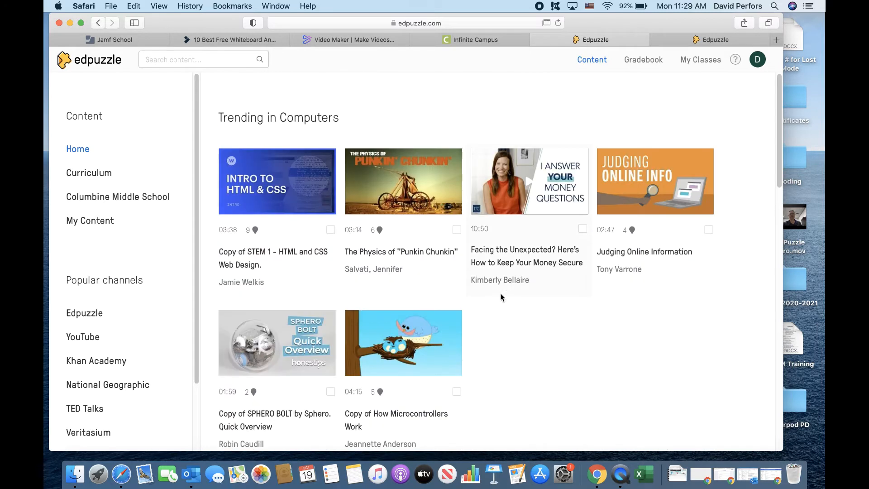
# Step: Browse the Middle School curriculum through Social Studies, History, U.S. History and Louisiana Purchase to the Advanced videos
pyautogui.click(98, 173)
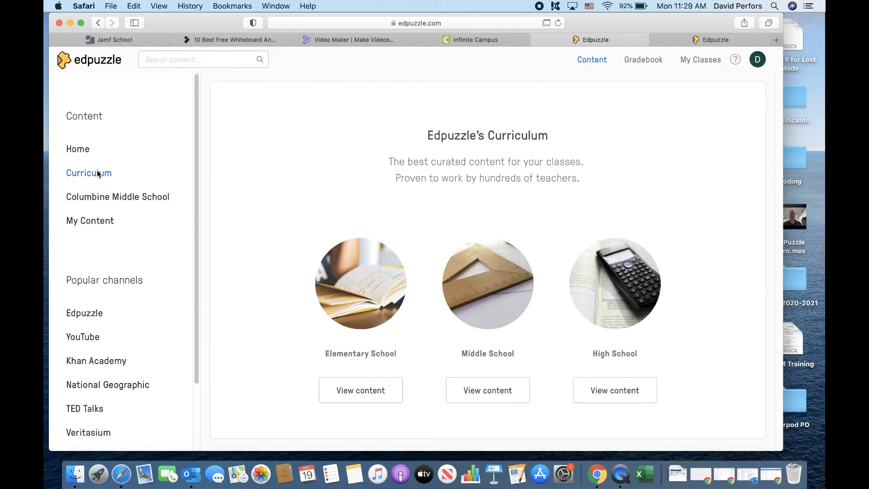
pyautogui.click(494, 391)
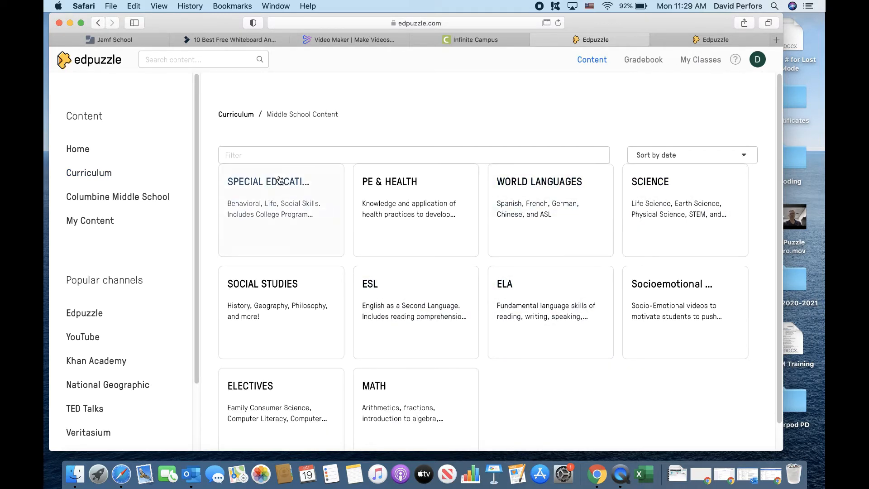
pyautogui.click(273, 286)
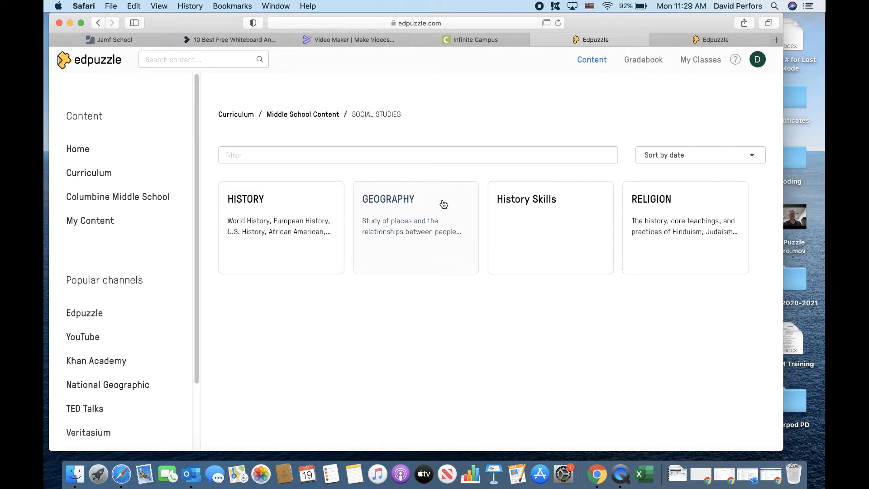
pyautogui.click(249, 204)
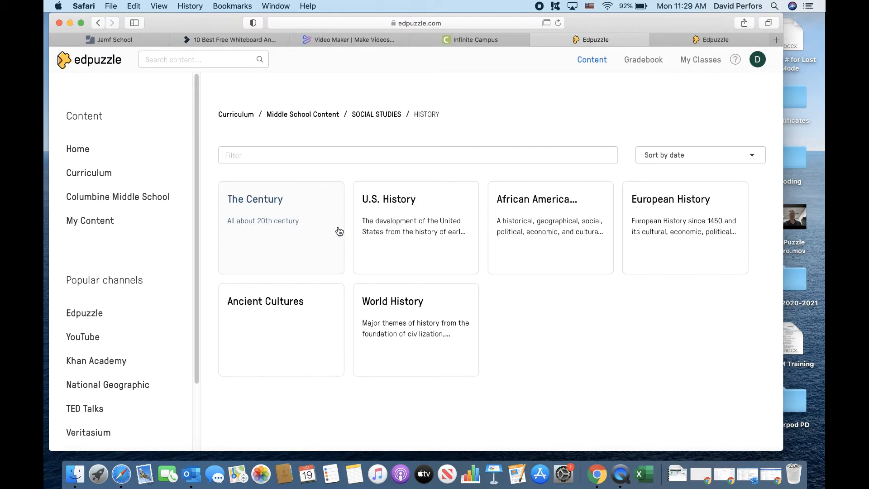
pyautogui.click(394, 202)
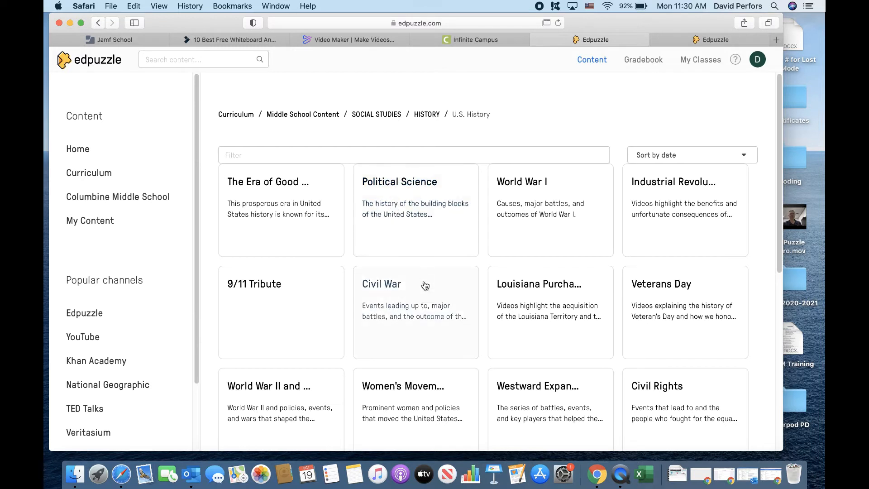
pyautogui.click(525, 281)
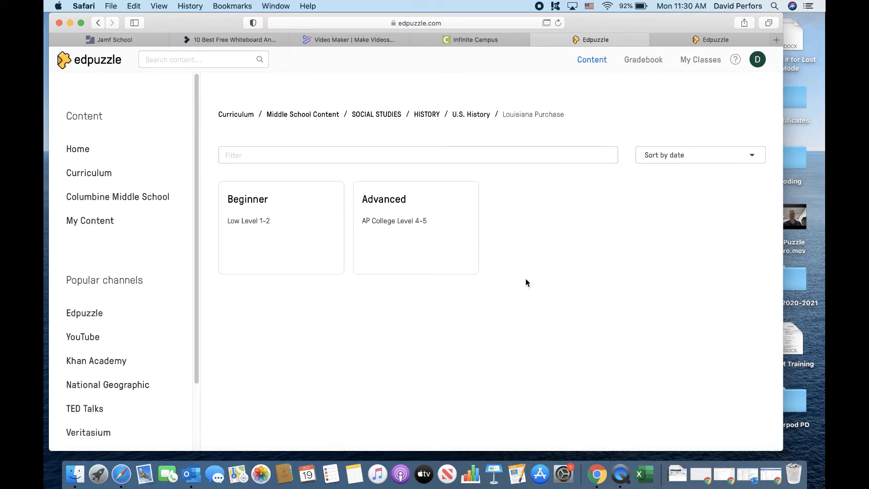
pyautogui.click(384, 199)
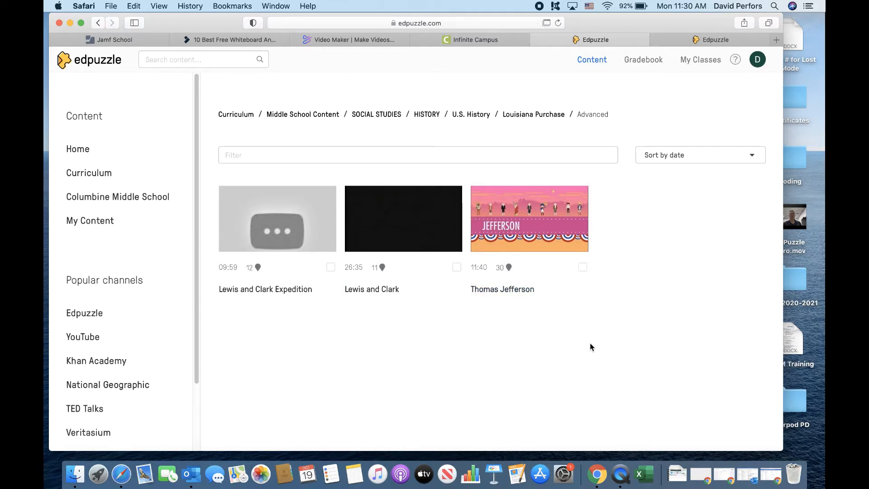
# Step: Open the Columbine Middle School content, clear all subject and grade filters, and look through the school's shared videos
pyautogui.click(106, 204)
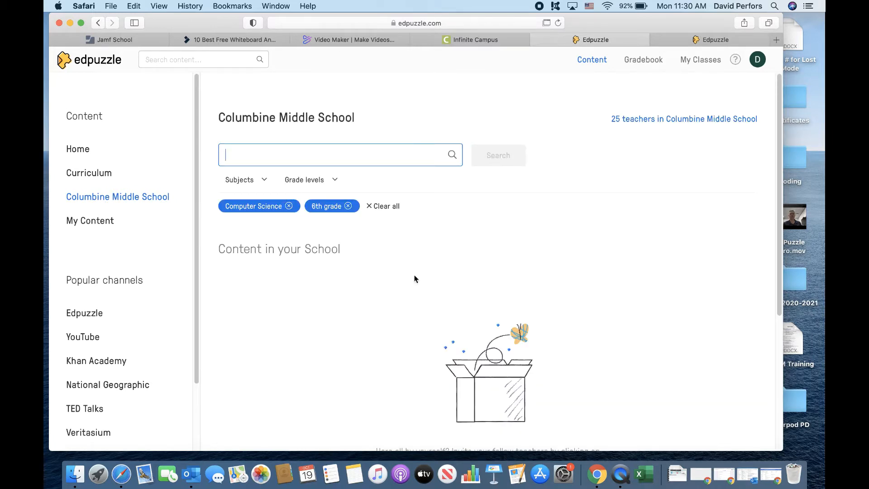
pyautogui.click(384, 207)
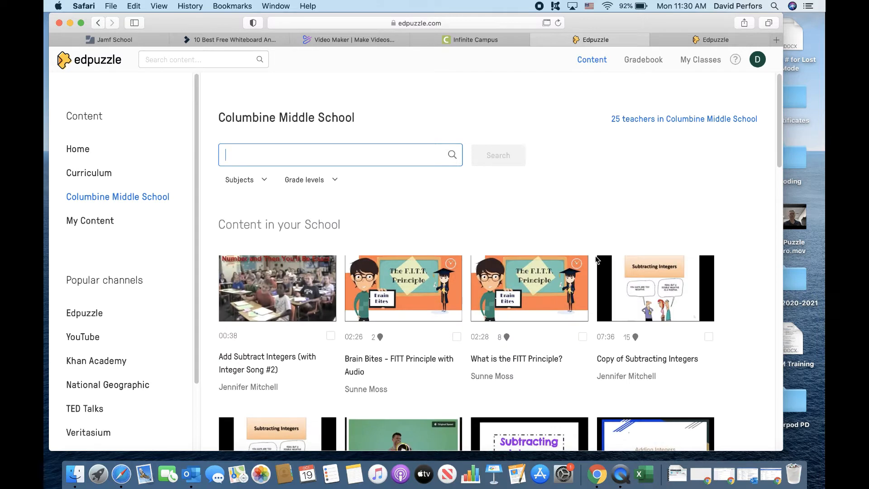
pyautogui.scroll(-2, 730, 320)
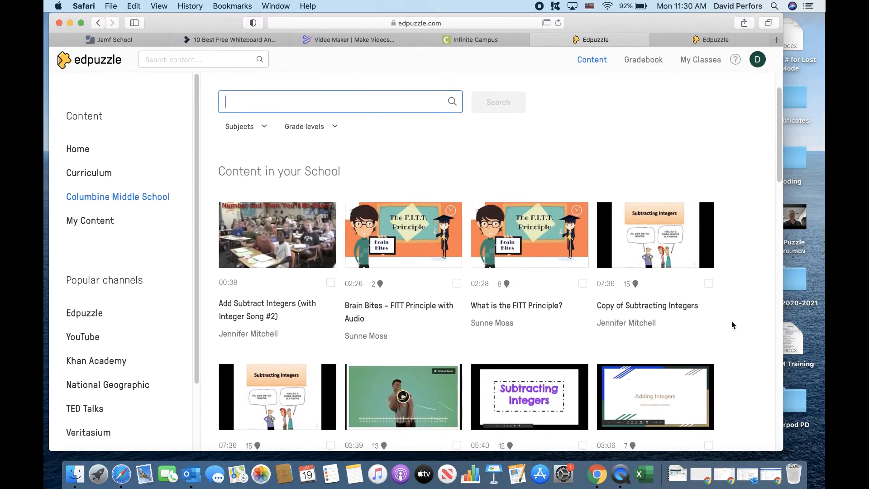
pyautogui.scroll(-10, 732, 325)
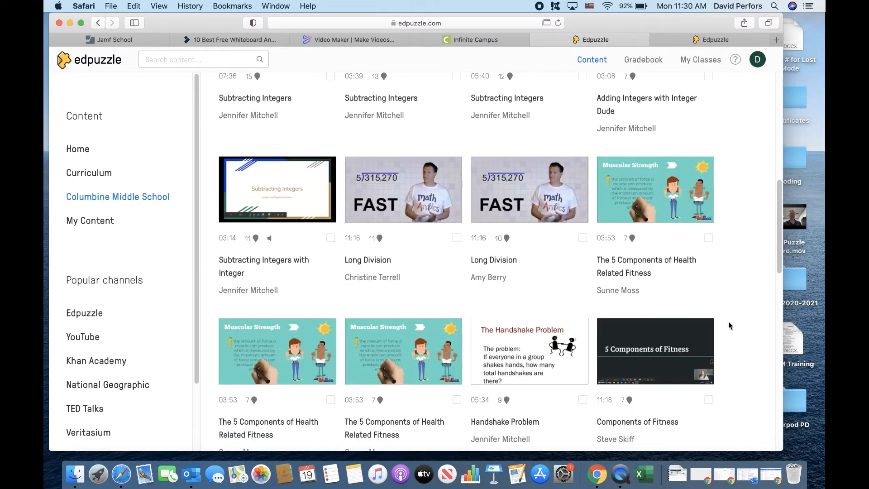
pyautogui.scroll(-6, 729, 325)
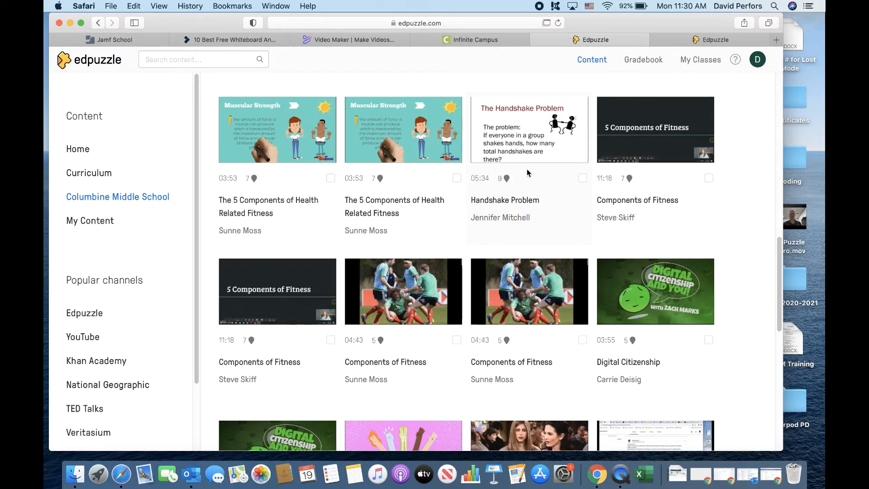
pyautogui.scroll(15, 556, 198)
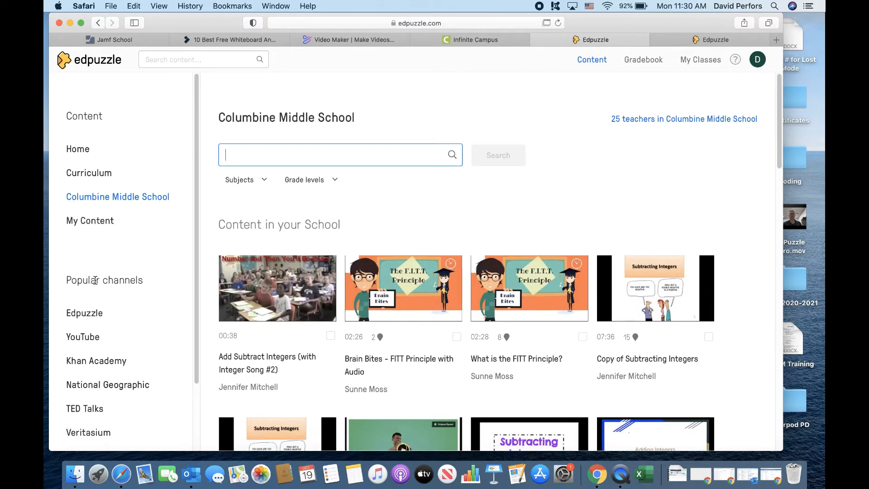
# Step: View the videos in the YouTube and Edpuzzle popular channels, and open the Gradebook
pyautogui.scroll(-3, 158, 292)
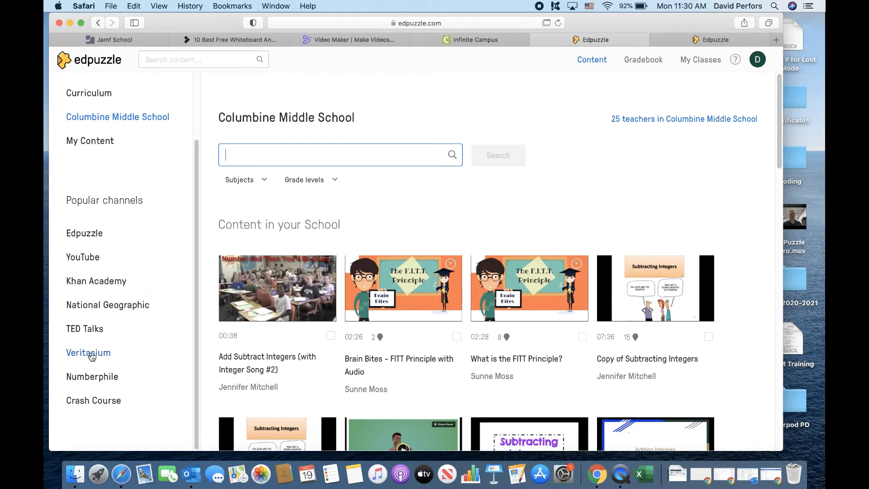
pyautogui.click(83, 259)
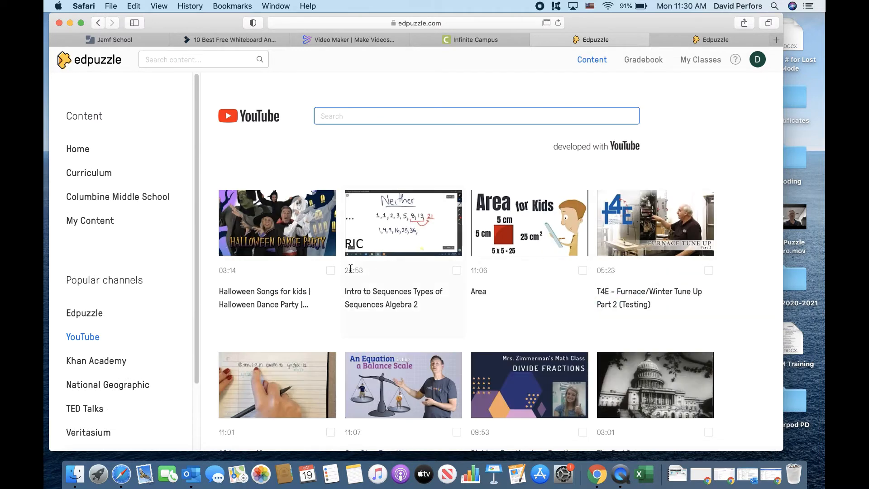
pyautogui.click(100, 312)
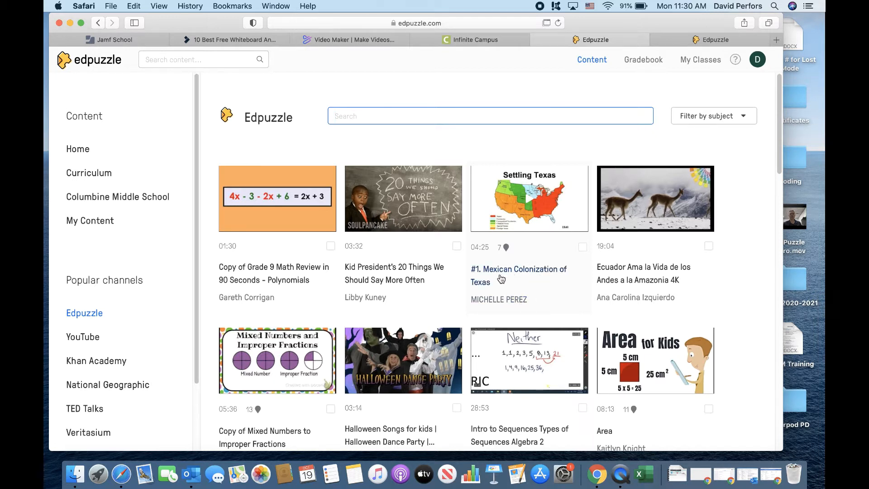
pyautogui.moveTo(508, 252)
pyautogui.click(649, 62)
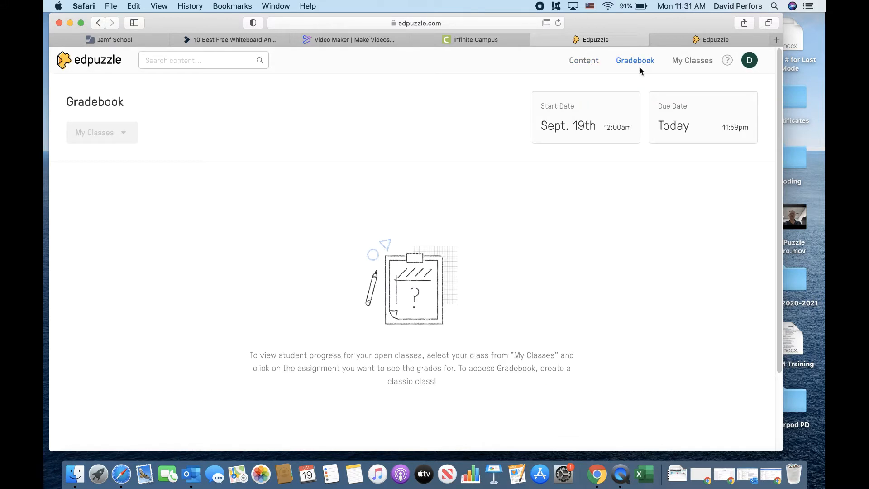
# Step: Connect My Classes to Google Classroom with the teacher's mcsd.org account and allow Edpuzzle access to it
pyautogui.click(692, 63)
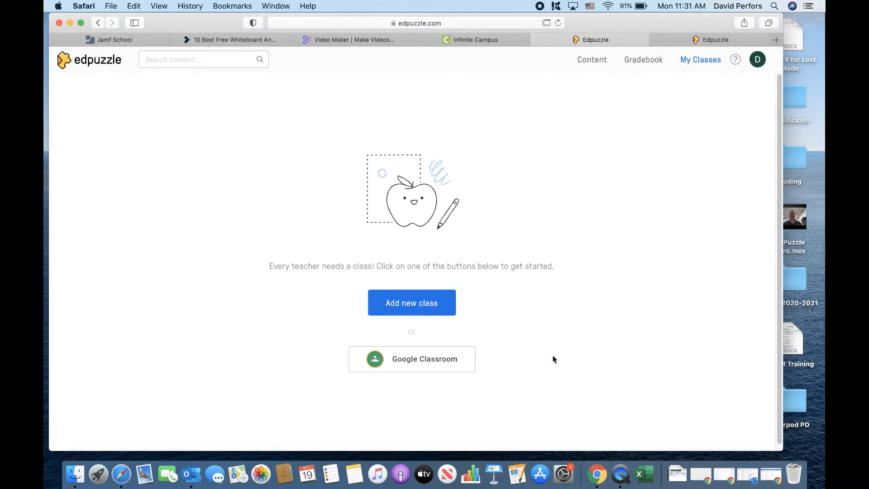
pyautogui.click(410, 362)
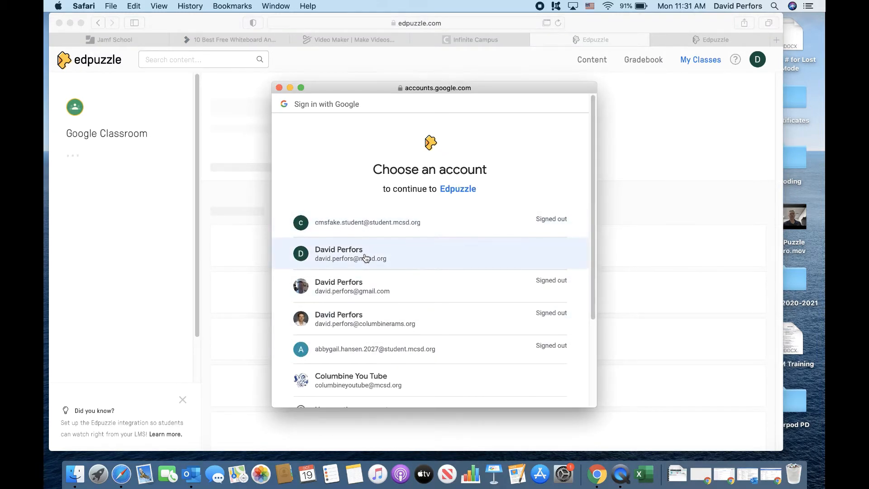
pyautogui.click(365, 258)
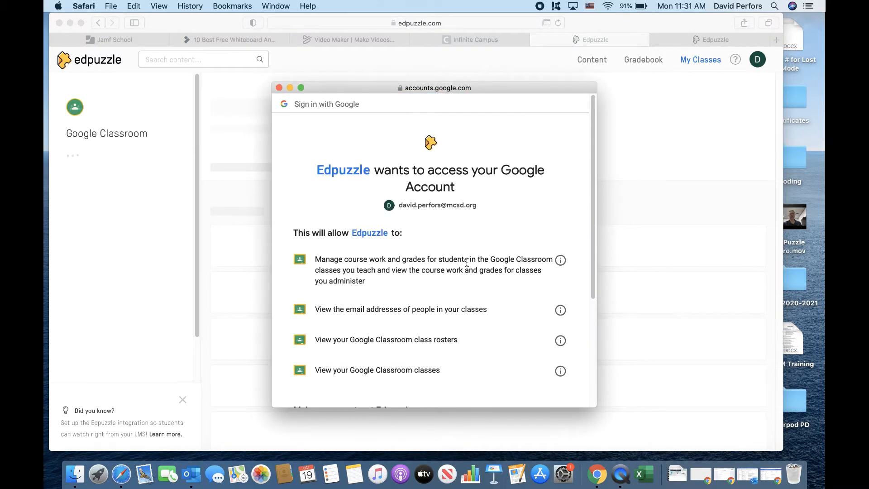
pyautogui.scroll(-5, 485, 284)
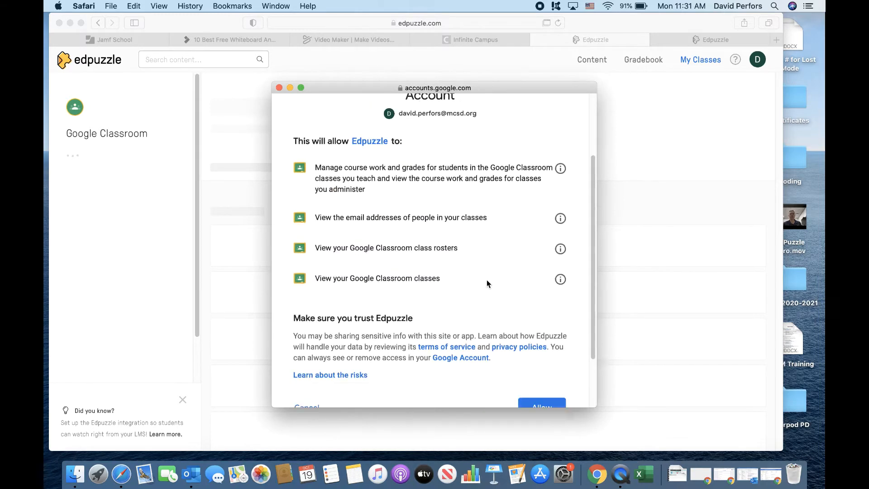
pyautogui.click(544, 335)
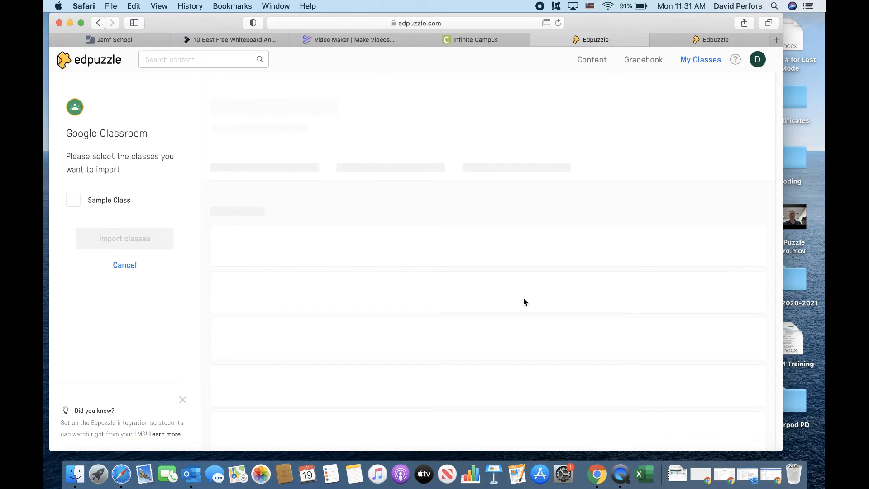
# Step: Select Sample Class from the Google Classroom list and import it
pyautogui.click(74, 200)
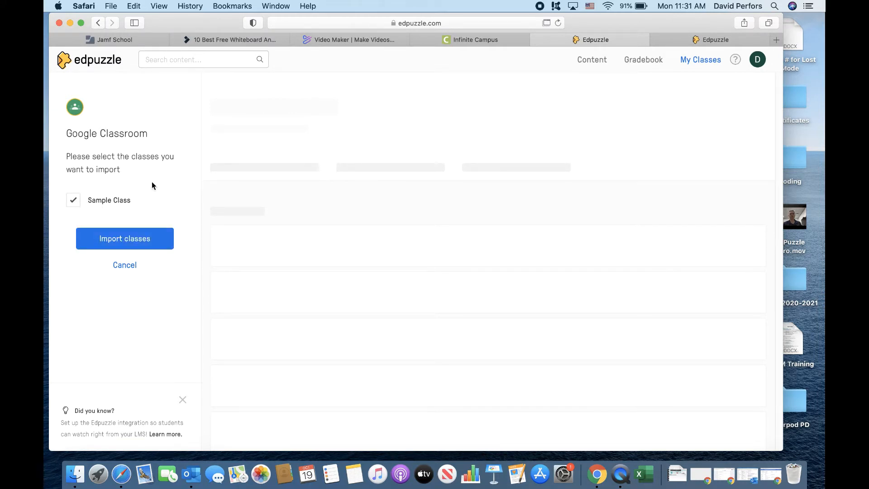
pyautogui.click(130, 240)
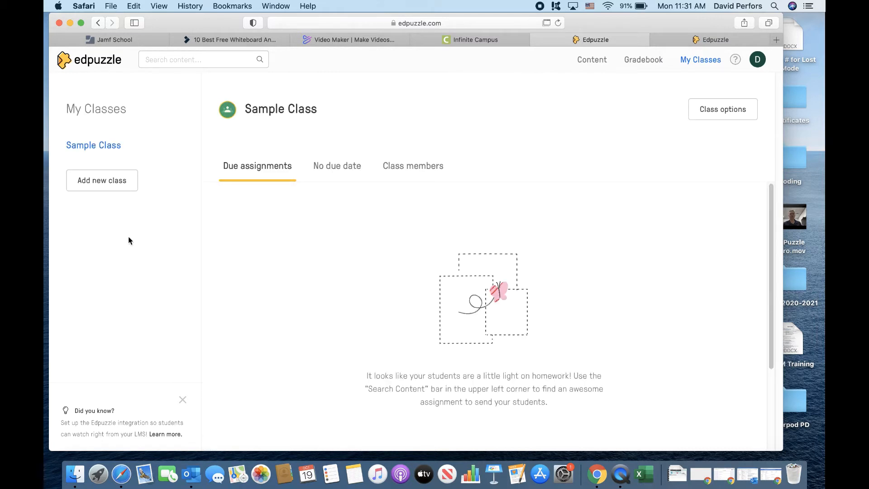
# Step: Review Sample Class's members, its assignments with and without due dates, and its class options without changing anything
pyautogui.click(428, 169)
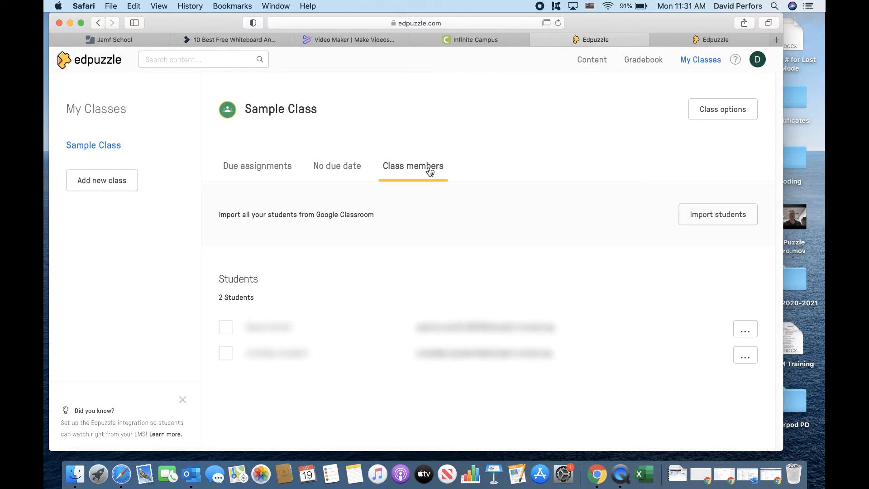
pyautogui.click(340, 171)
pyautogui.click(261, 171)
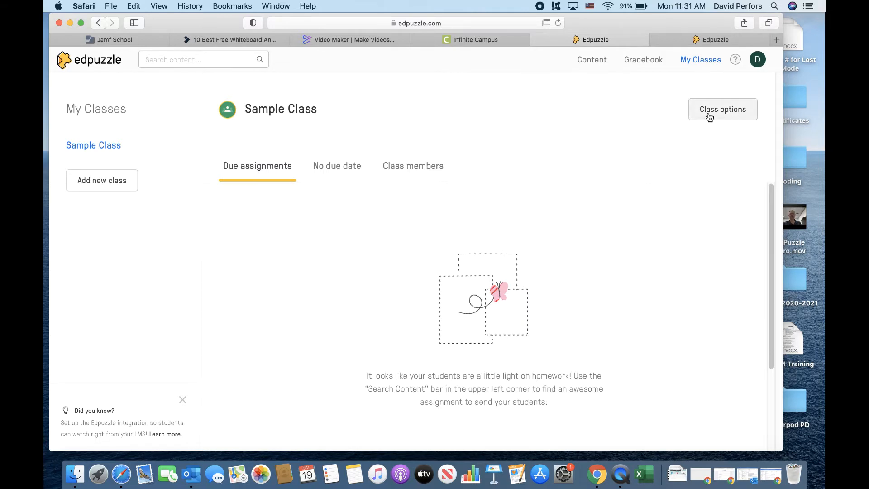
pyautogui.click(722, 116)
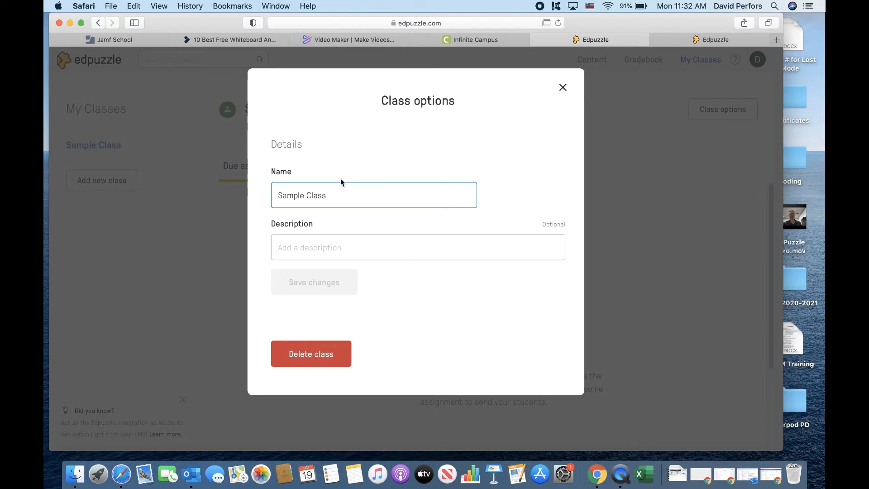
pyautogui.click(563, 87)
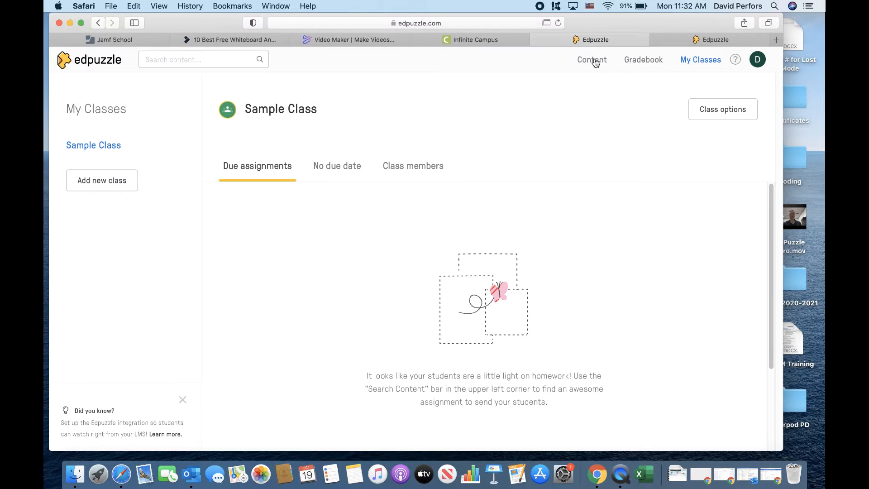
# Step: Return to the content library and open the YouTube channel from the popular channels
pyautogui.click(593, 61)
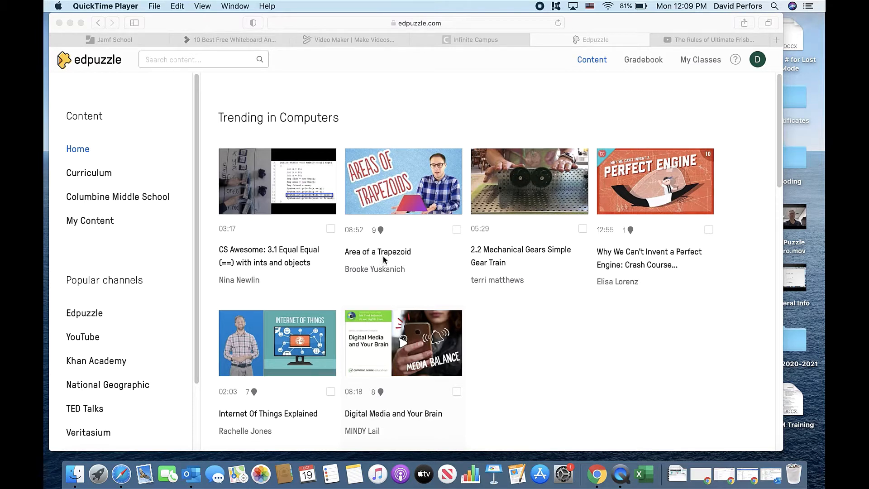
pyautogui.click(198, 224)
pyautogui.scroll(-3, 196, 229)
pyautogui.scroll(3, 196, 228)
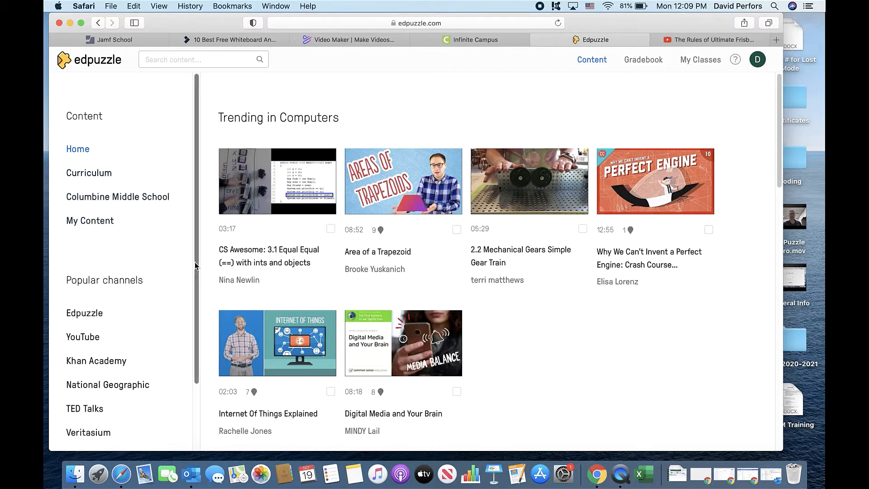
pyautogui.moveTo(195, 265); pyautogui.dragTo(191, 336)
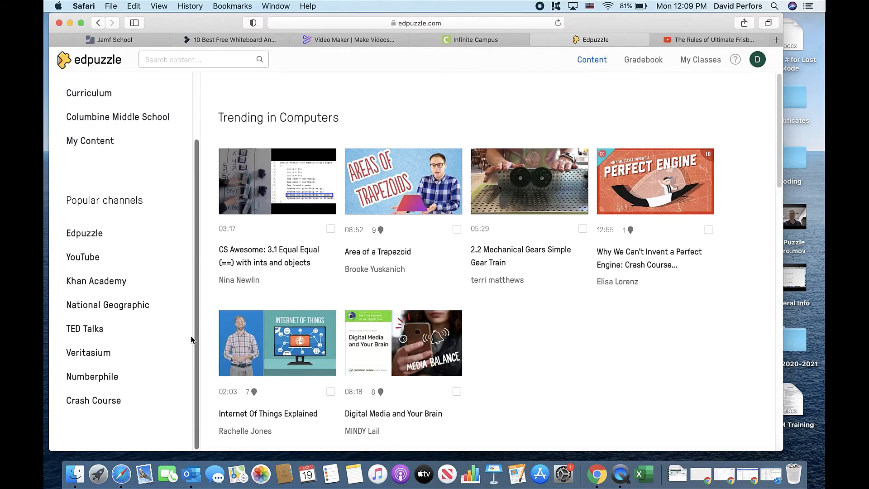
pyautogui.click(83, 257)
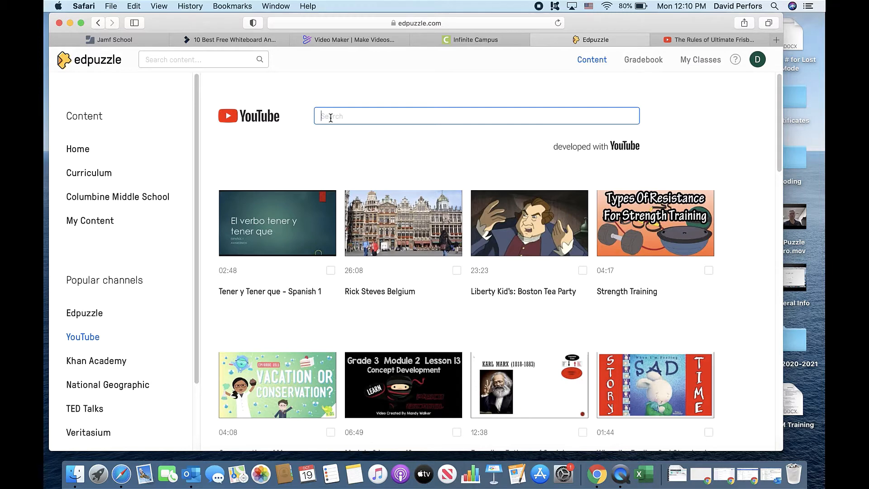
# Step: Search the YouTube channel for "ultimate frisbee" videos
pyautogui.write('ultimate frisbee')
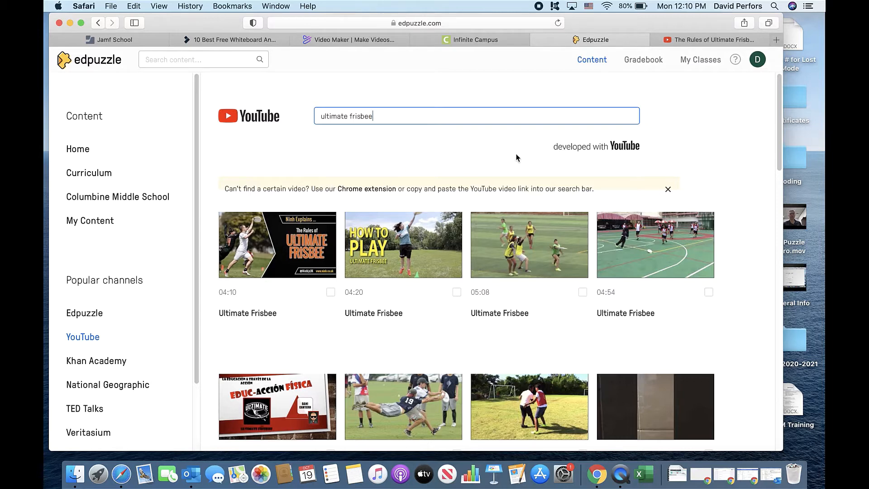
# Step: Copy the link of The Rules of Ultimate Frisbee from its YouTube page and use it as the search in Edpuzzle's YouTube channel
pyautogui.click(705, 43)
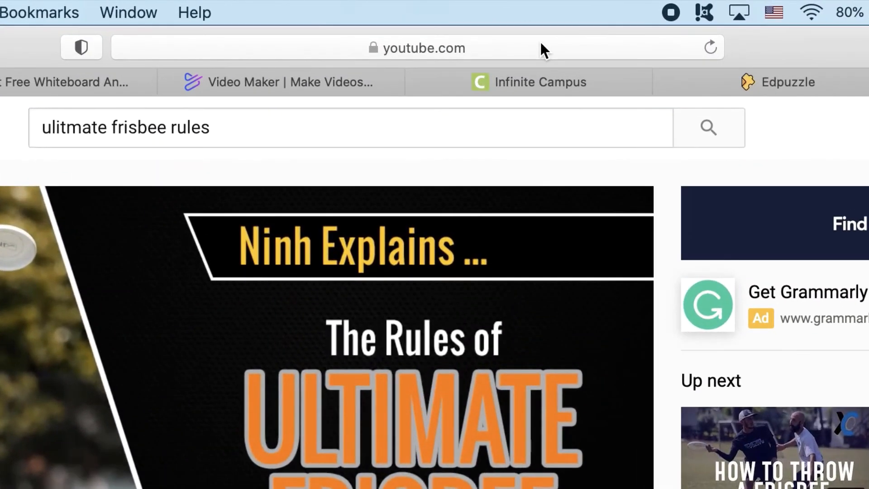
pyautogui.click(476, 23)
pyautogui.press('super+c')
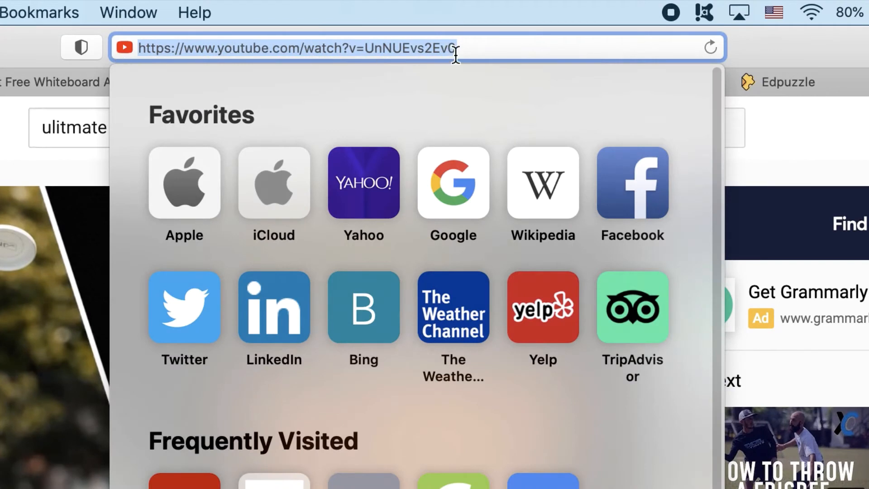
pyautogui.click(813, 85)
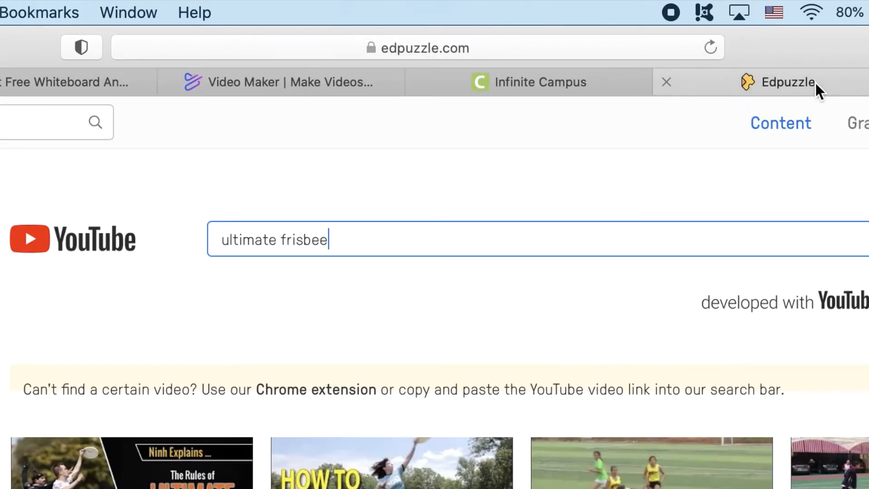
pyautogui.moveTo(357, 240); pyautogui.dragTo(202, 239)
pyautogui.press('BackSpace')
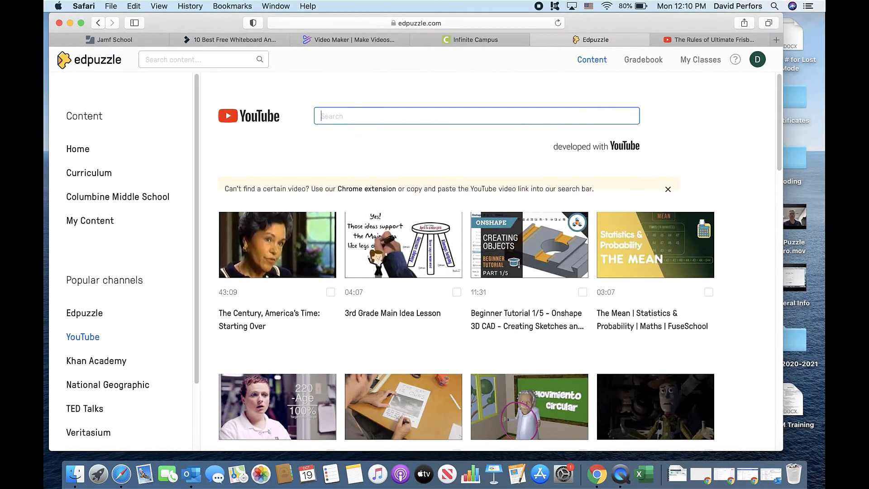
pyautogui.press('super+v')
pyautogui.press('Return')
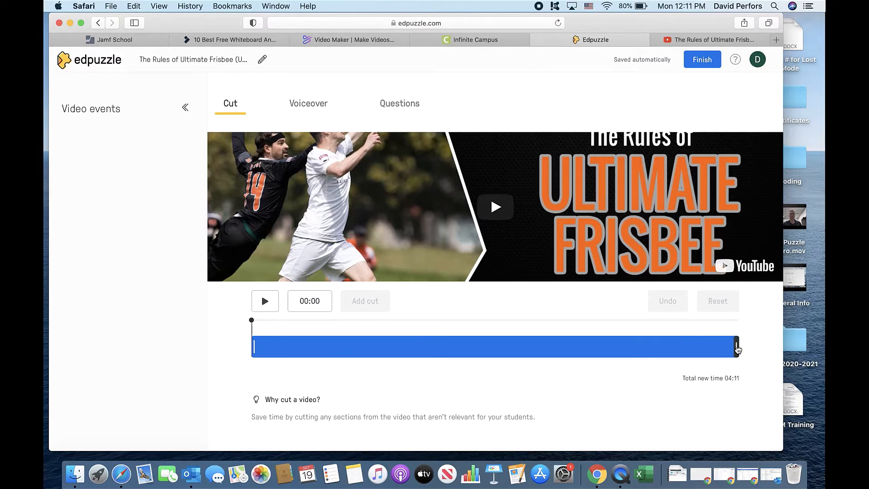
# Step: Trim The Rules of Ultimate Frisbee video so that it starts at 00:48 and ends at 03:54
pyautogui.click(737, 348)
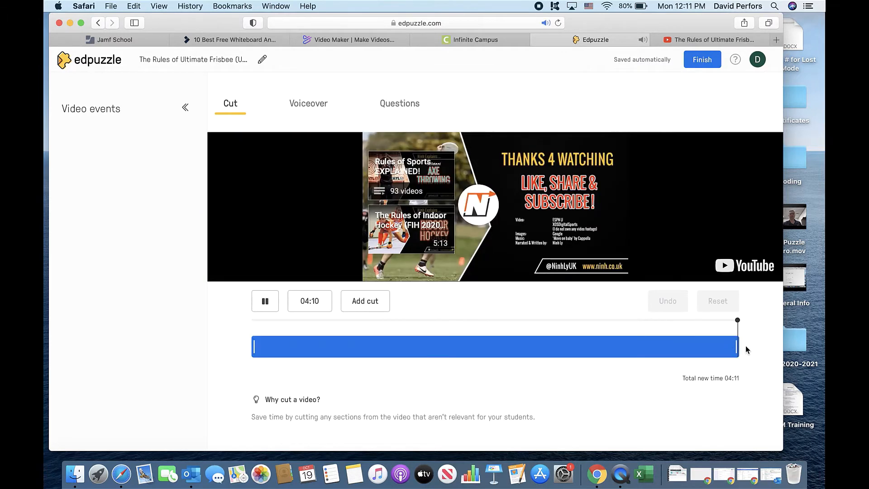
pyautogui.moveTo(736, 347); pyautogui.dragTo(708, 348)
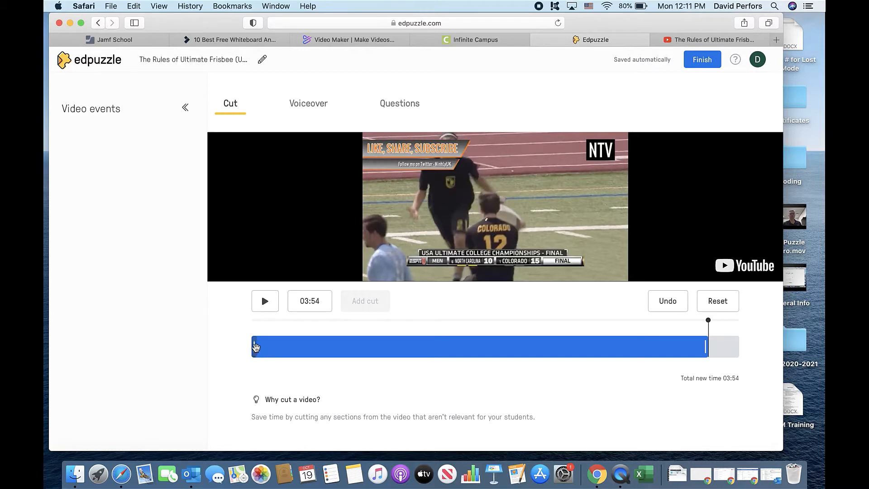
pyautogui.moveTo(253, 346); pyautogui.dragTo(347, 351)
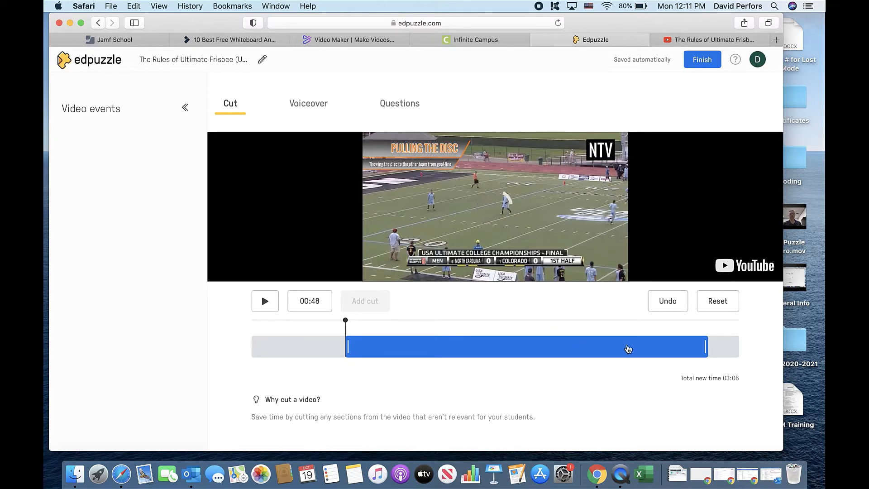
# Step: Check the voiceover options for the trimmed video and open the question options
pyautogui.click(310, 103)
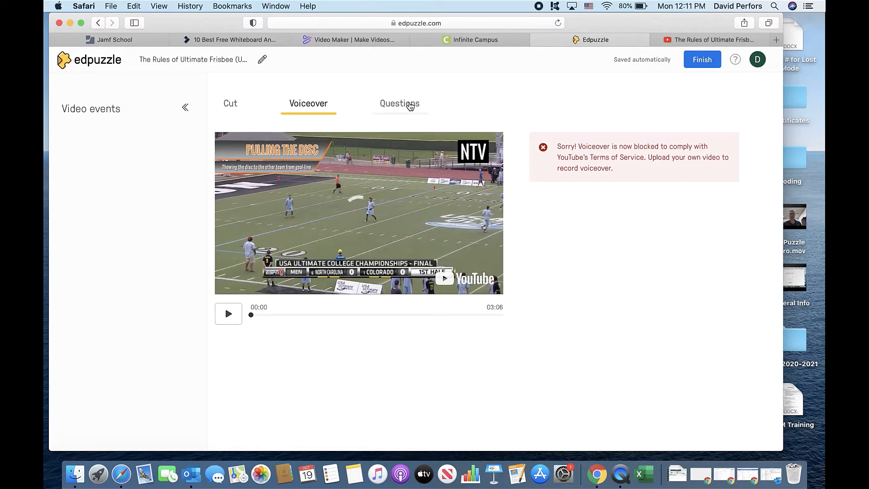
pyautogui.click(410, 106)
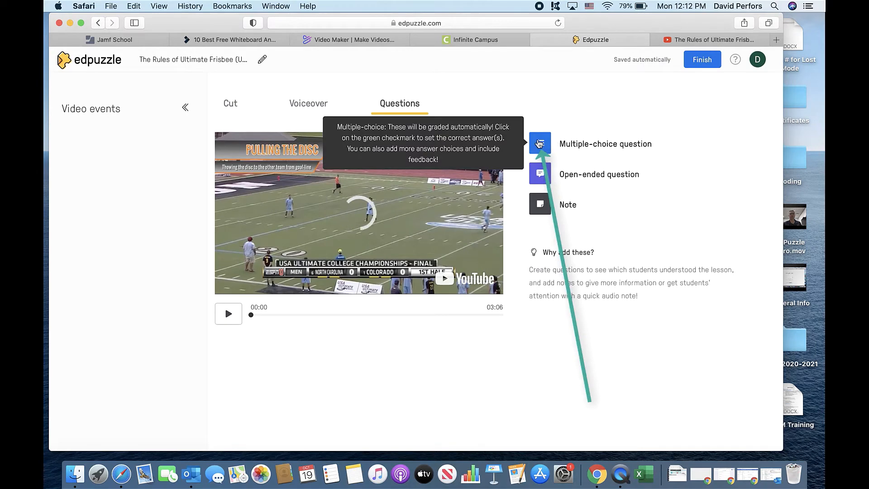
# Step: Add a multiple-choice question at 00:00 asking "How does an Ultimate Frisbee game start?"
pyautogui.click(541, 143)
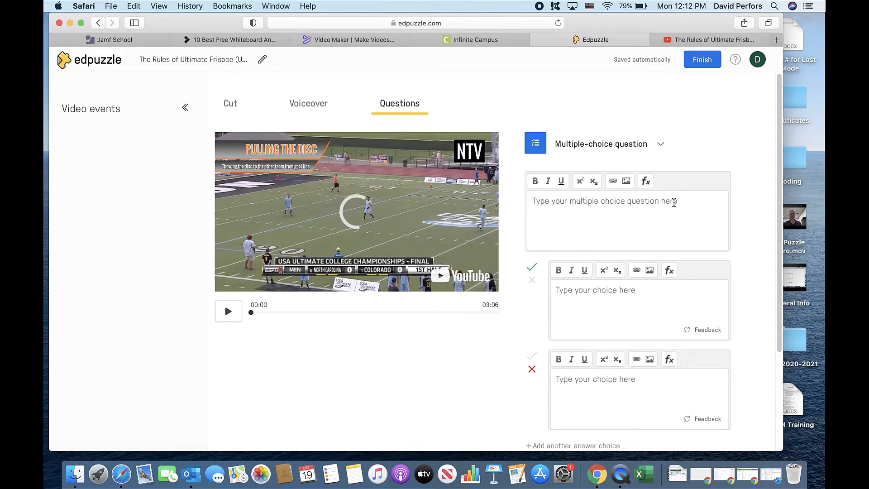
pyautogui.write('ow does an')
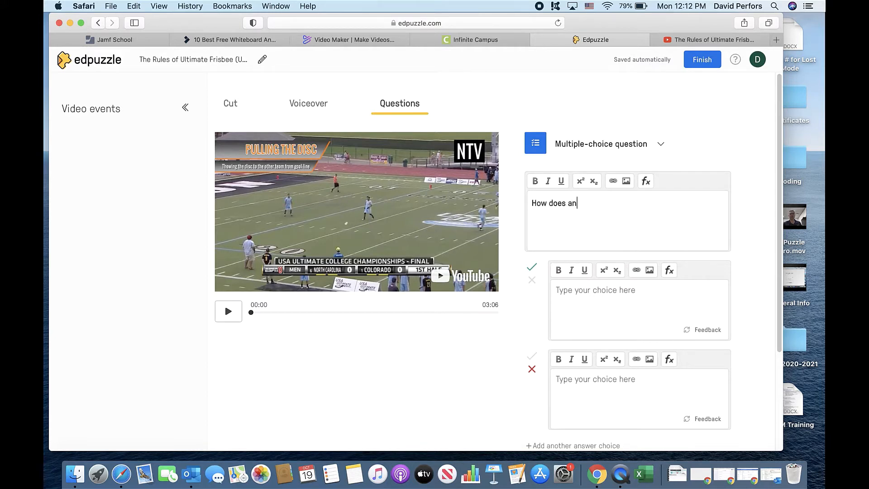
pyautogui.write(' Ultimate Frisbee game start?')
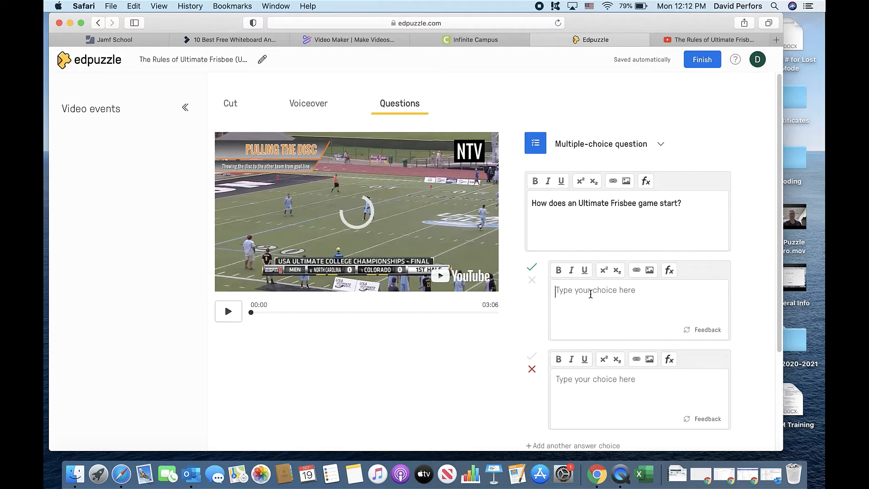
# Step: Enter the answer choices "One team throws the frisbee at the other team", "Coin flip" and "Team captains arm wrestle and the winner gets the frisbee"
pyautogui.write('One team ')
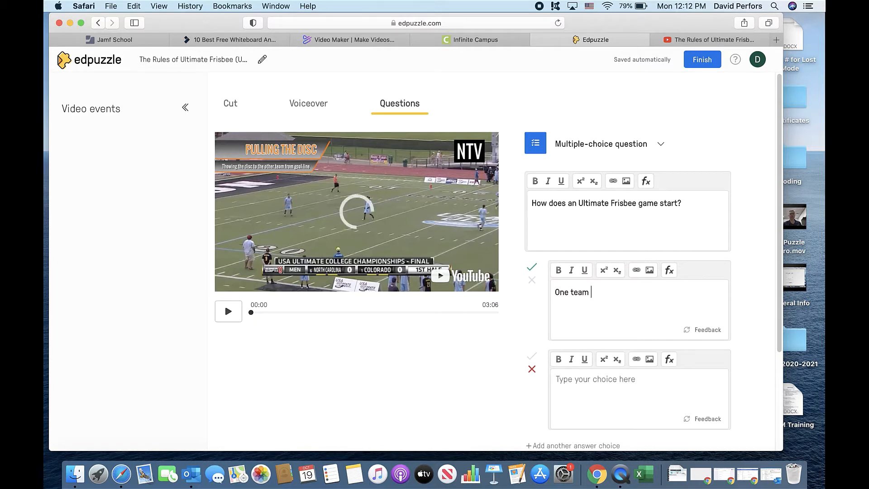
pyautogui.write('throws the frisbee at the other team')
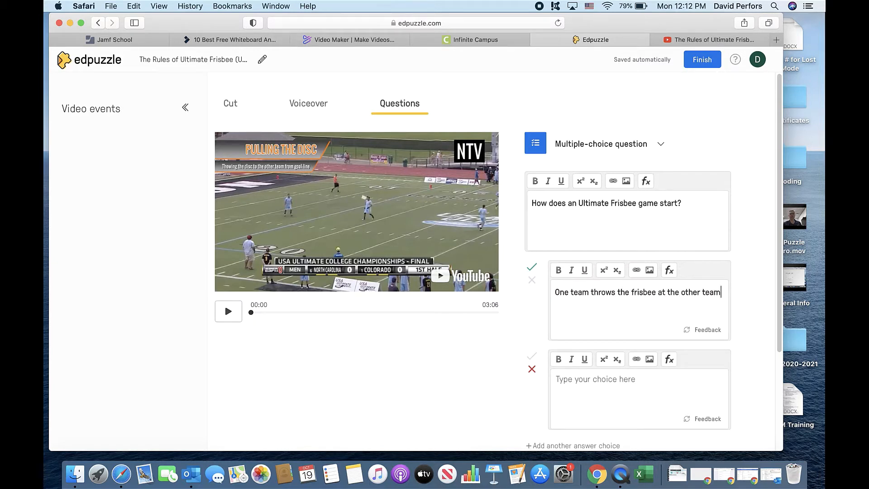
pyautogui.click(669, 401)
pyautogui.write('Coin flip')
pyautogui.scroll(-3, 672, 380)
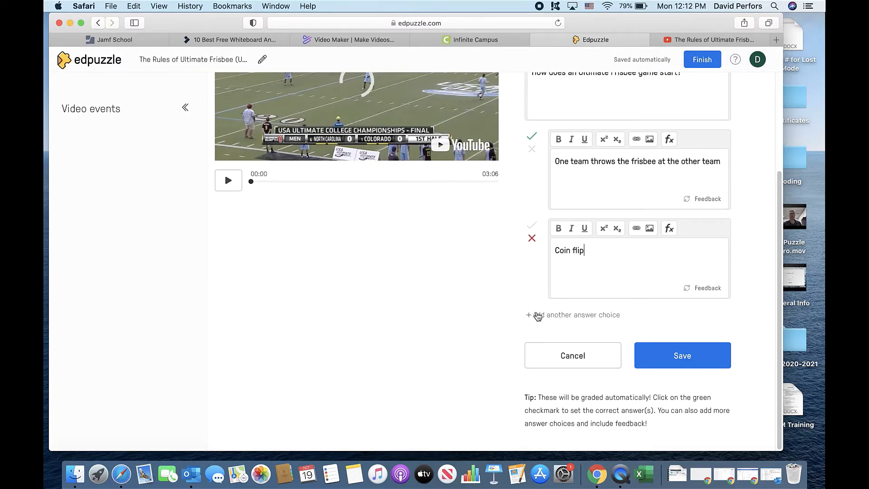
pyautogui.click(537, 316)
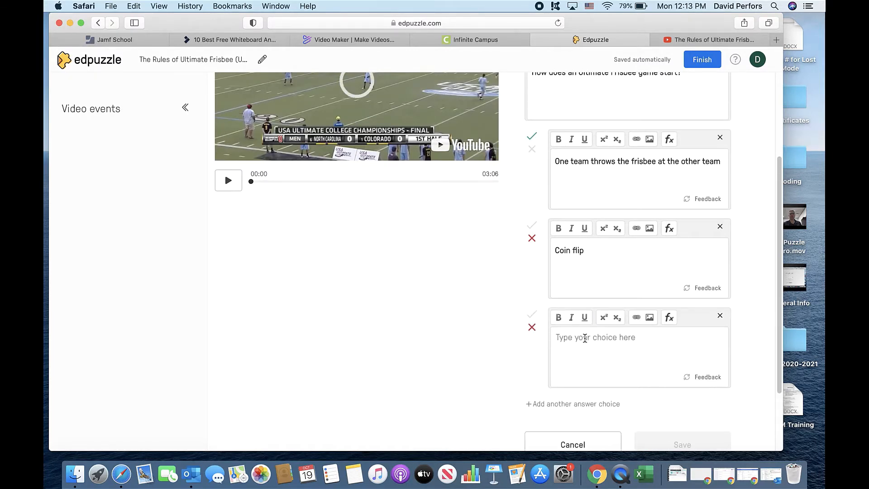
pyautogui.click(585, 338)
pyautogui.write('Team captains arm wrestle and t')
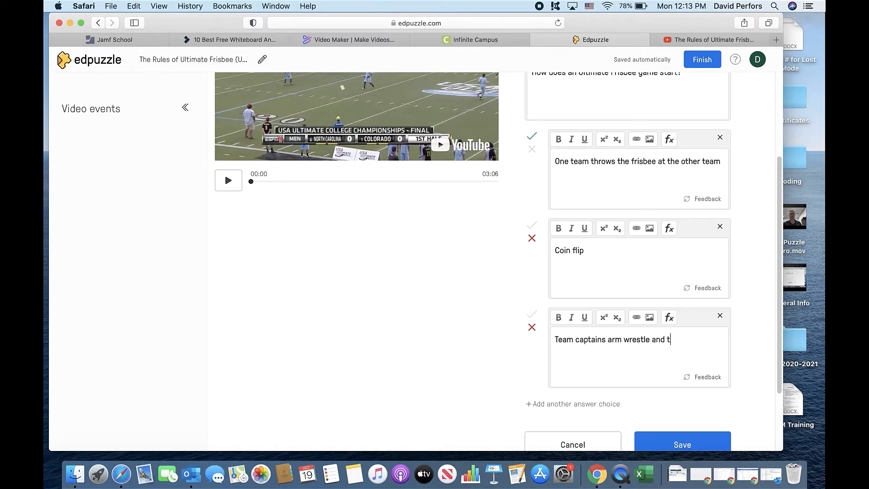
pyautogui.write('he winner gets the frisbee')
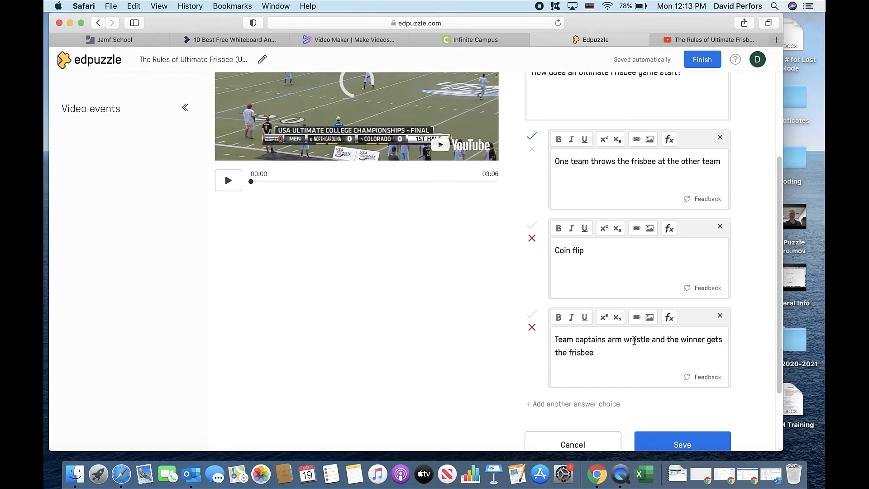
# Step: Try marking "Coin flip" as correct and the frisbee throw as wrong, and restore both answers' original marks
pyautogui.scroll(3, 508, 235)
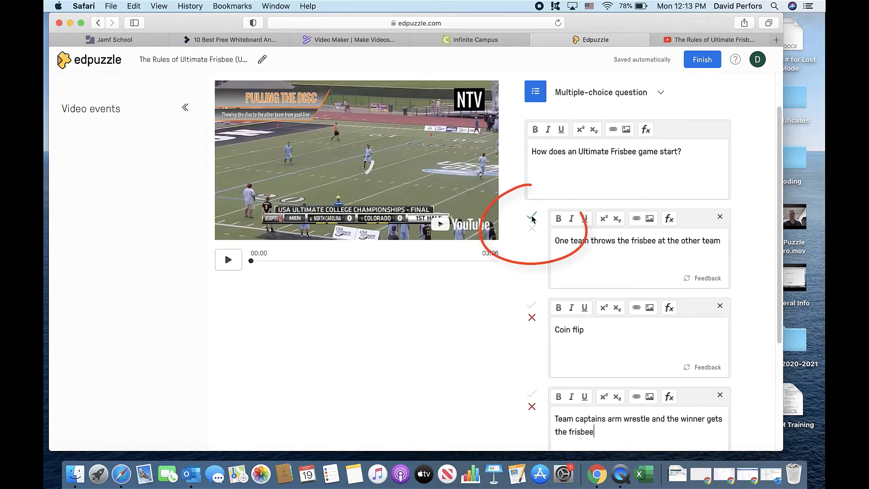
pyautogui.click(532, 305)
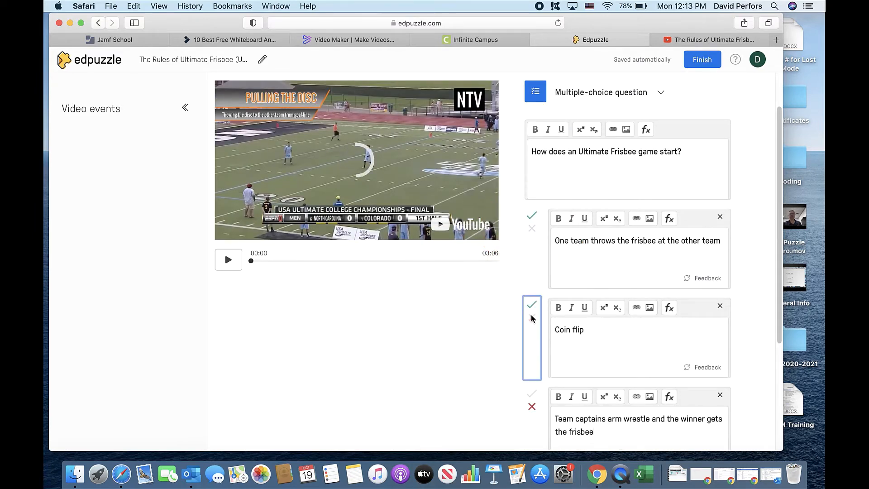
pyautogui.click(532, 228)
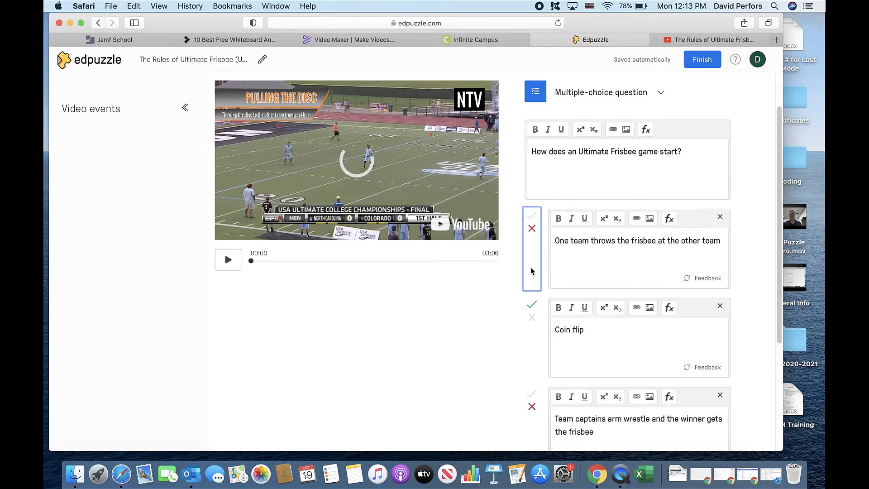
pyautogui.click(532, 216)
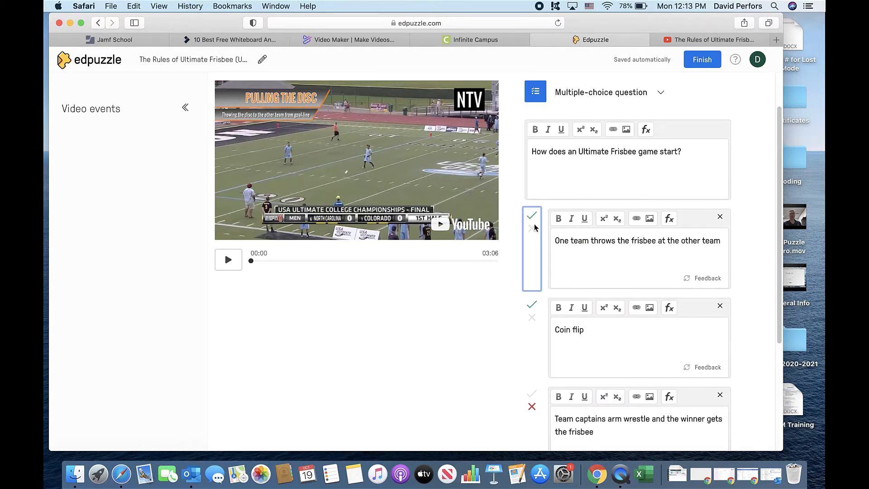
pyautogui.click(532, 318)
# Step: Save the game start question and pause the video
pyautogui.scroll(-4, 692, 320)
pyautogui.click(681, 354)
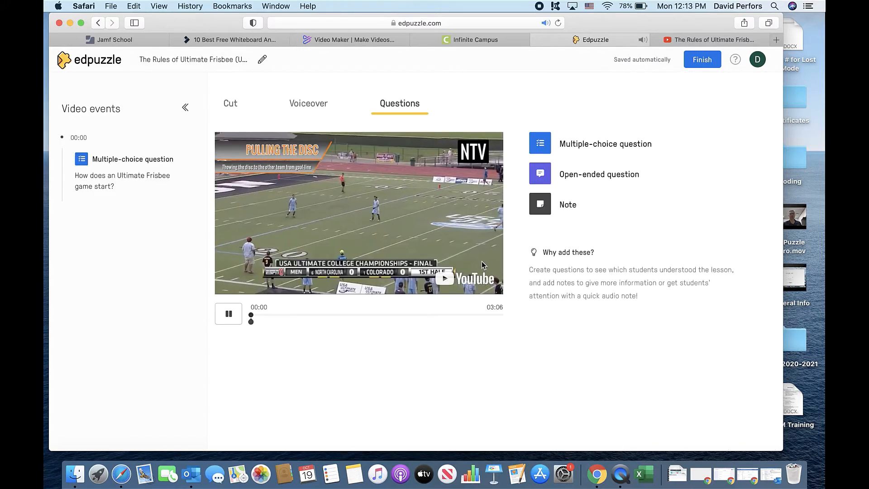
pyautogui.click(228, 312)
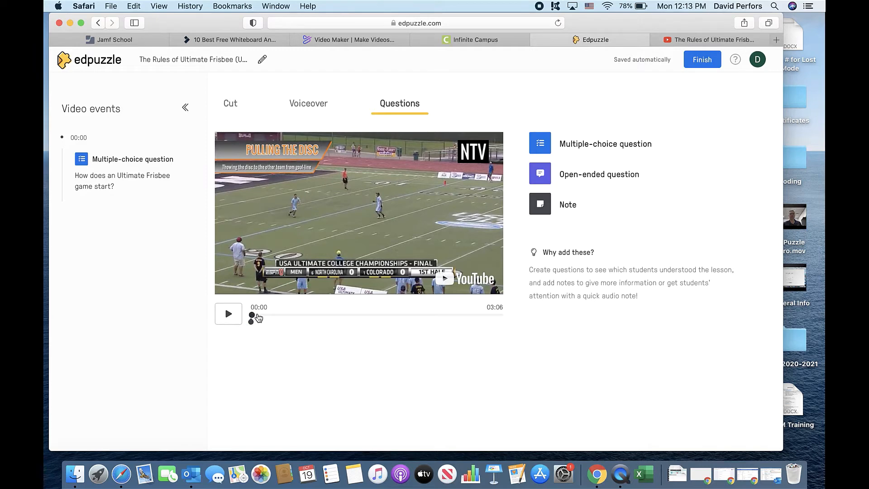
# Step: Add a multiple-choice question at 01:32 in the video asking "Do players call their own fouls?"
pyautogui.moveTo(252, 314); pyautogui.dragTo(341, 315)
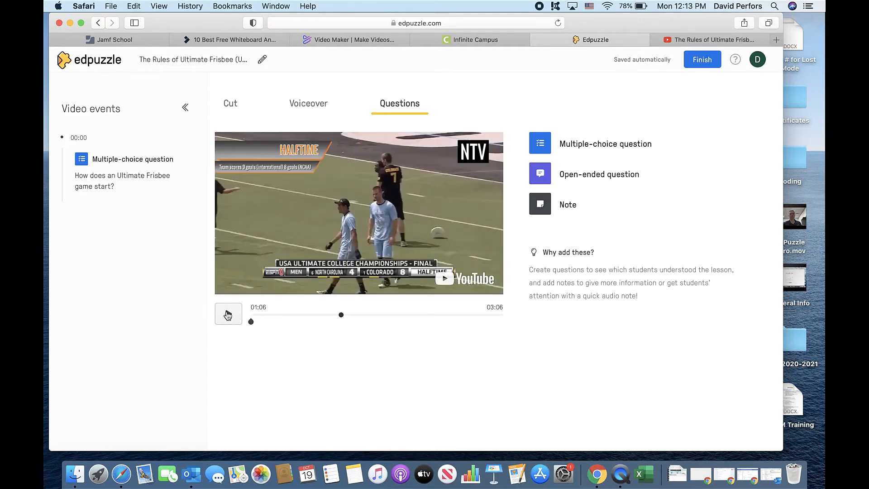
pyautogui.moveTo(342, 315); pyautogui.dragTo(376, 316)
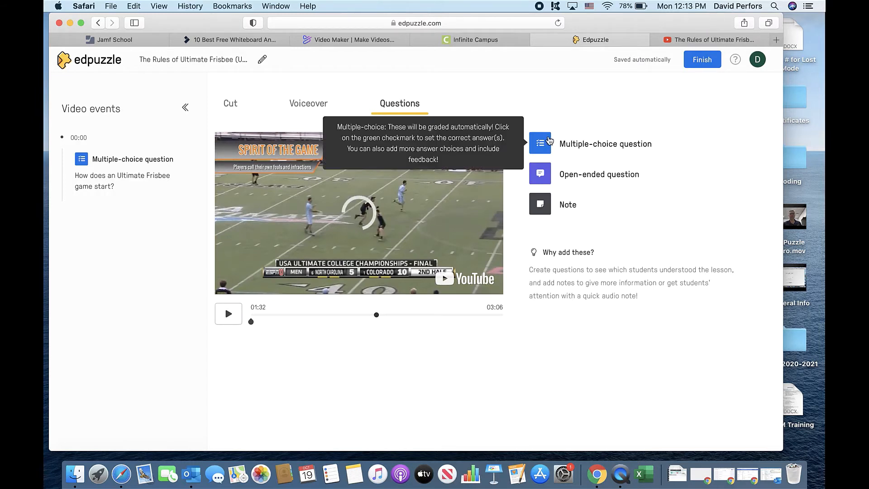
pyautogui.click(539, 143)
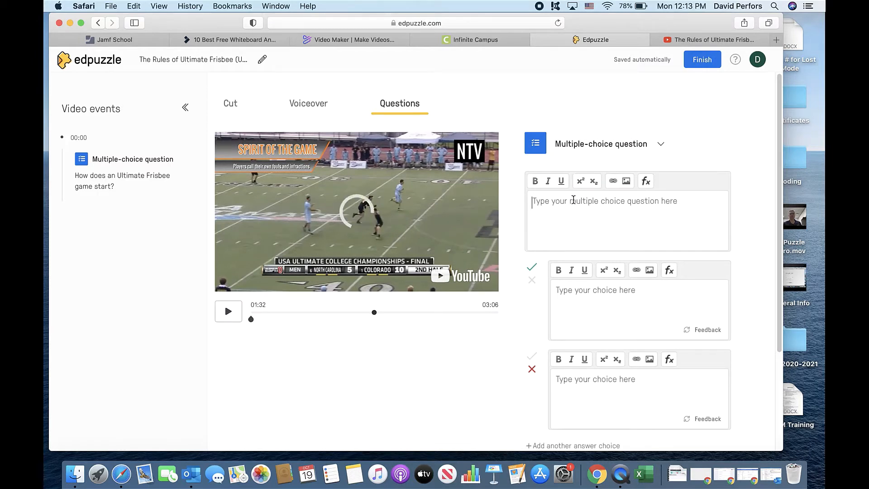
pyautogui.write('Do players call their own fouls?')
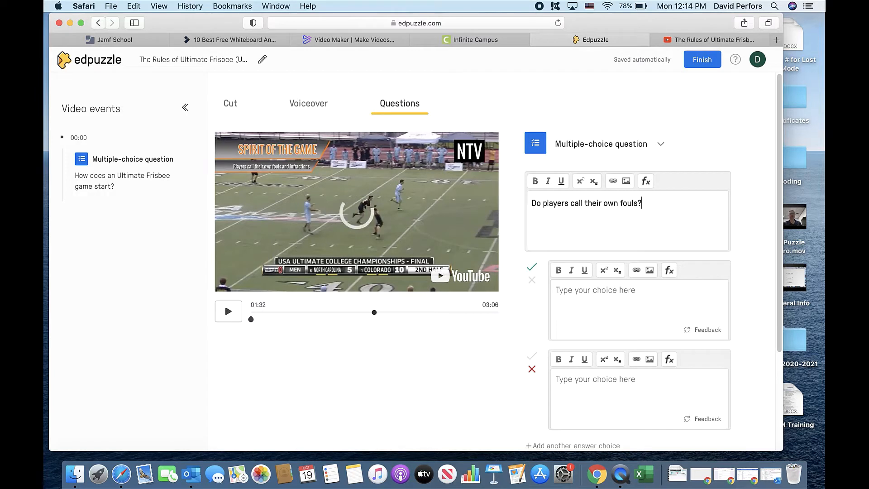
# Step: Enter the answer choices "No" and "Yes", marking "Yes" as correct and "No" as wrong
pyautogui.click(602, 289)
pyautogui.write('No')
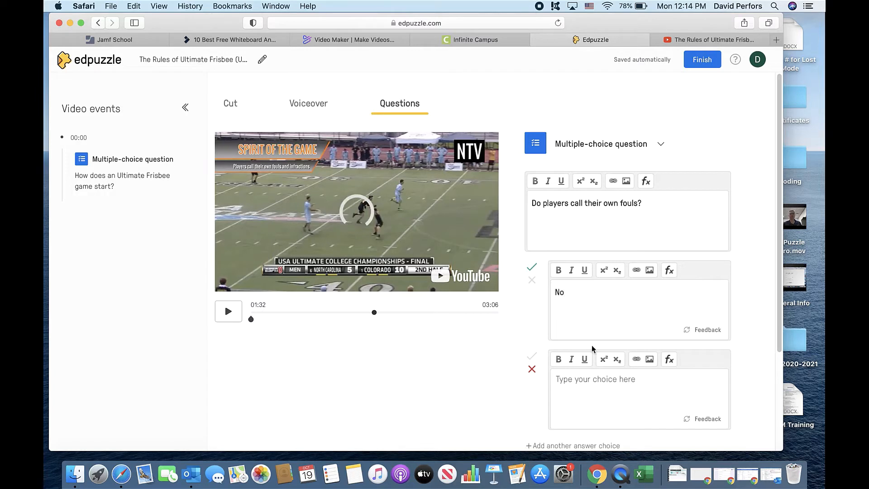
pyautogui.write('Yes')
pyautogui.click(532, 356)
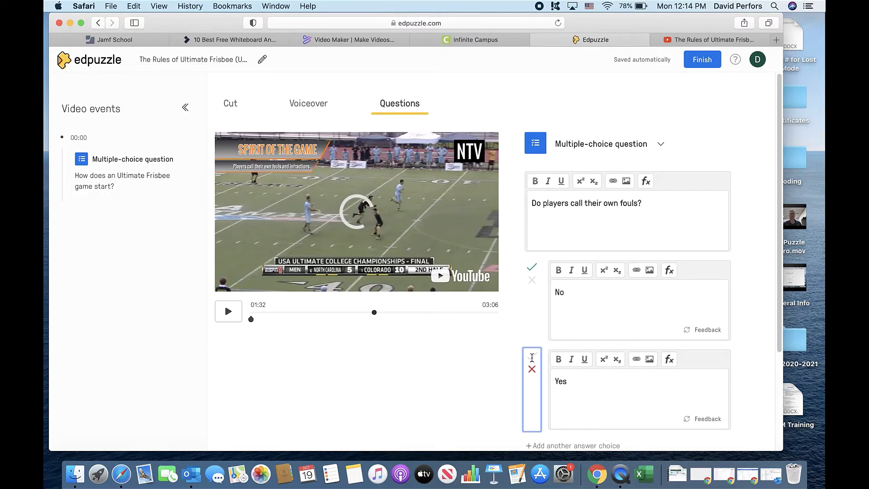
pyautogui.click(531, 279)
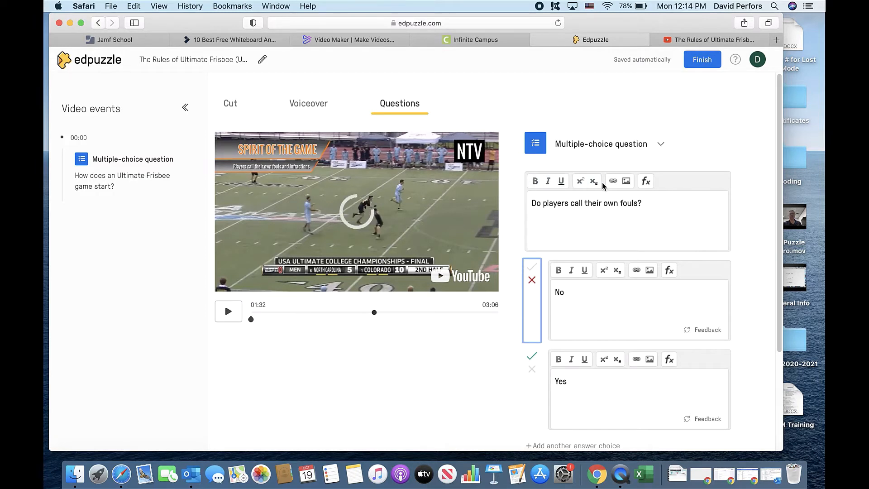
# Step: Make the text of the fouls question bold and save the question
pyautogui.moveTo(643, 203); pyautogui.dragTo(528, 201)
pyautogui.click(536, 181)
pyautogui.click(659, 243)
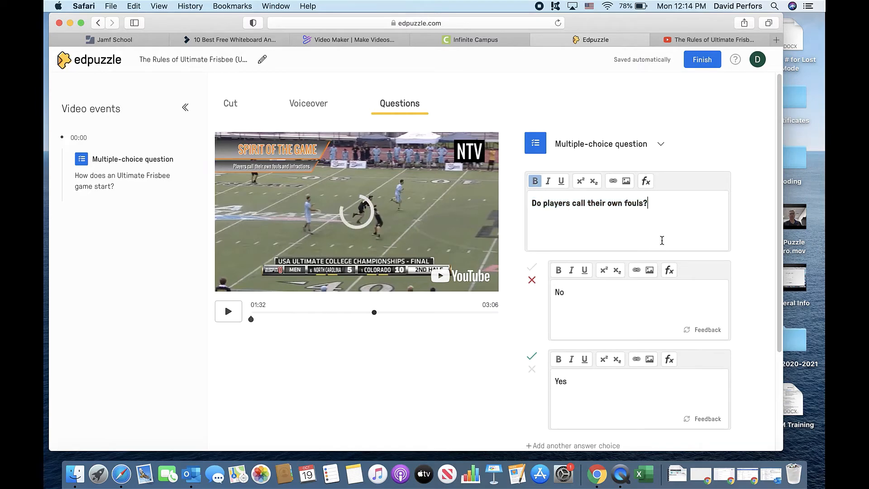
pyautogui.scroll(-3, 652, 226)
pyautogui.click(678, 355)
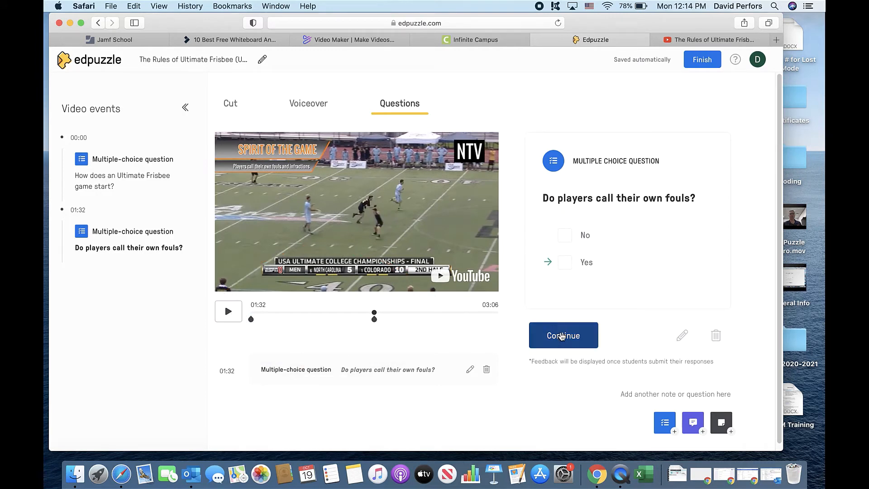
# Step: Continue past the fouls question, advance the video to about 02:48, and open the note editor there, then cancel the note
pyautogui.click(561, 335)
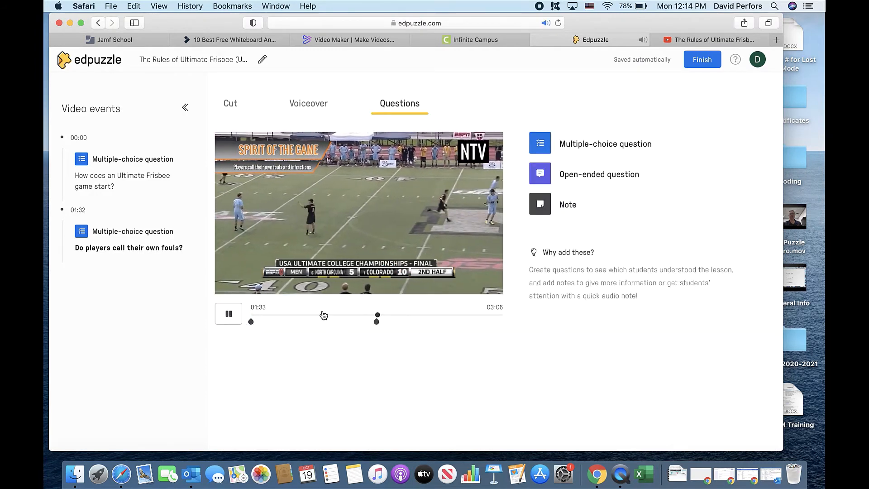
pyautogui.click(435, 317)
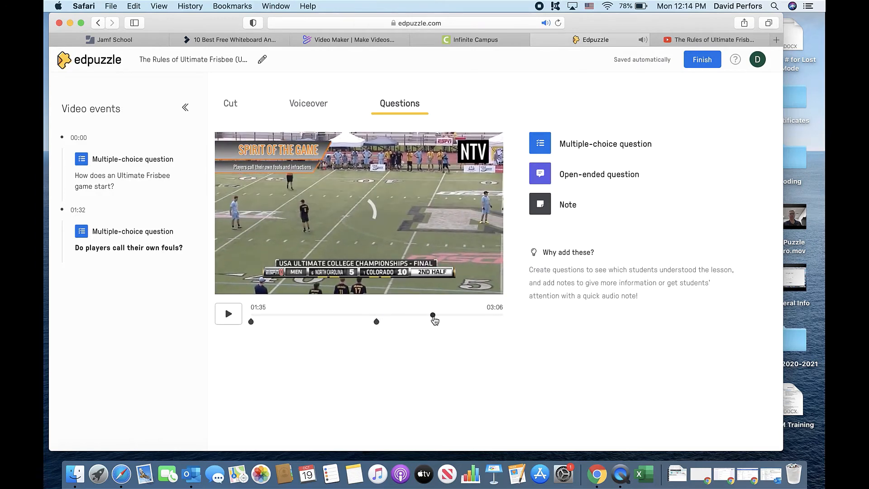
pyautogui.moveTo(453, 320); pyautogui.dragTo(470, 317)
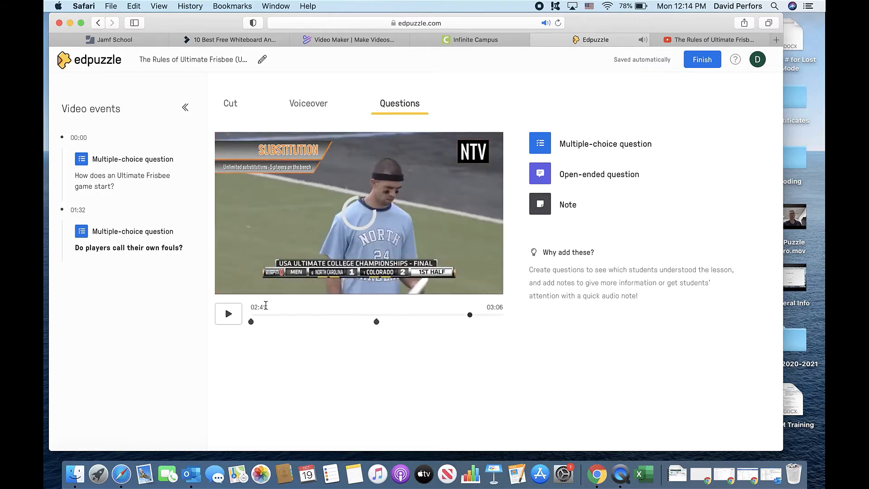
pyautogui.click(542, 204)
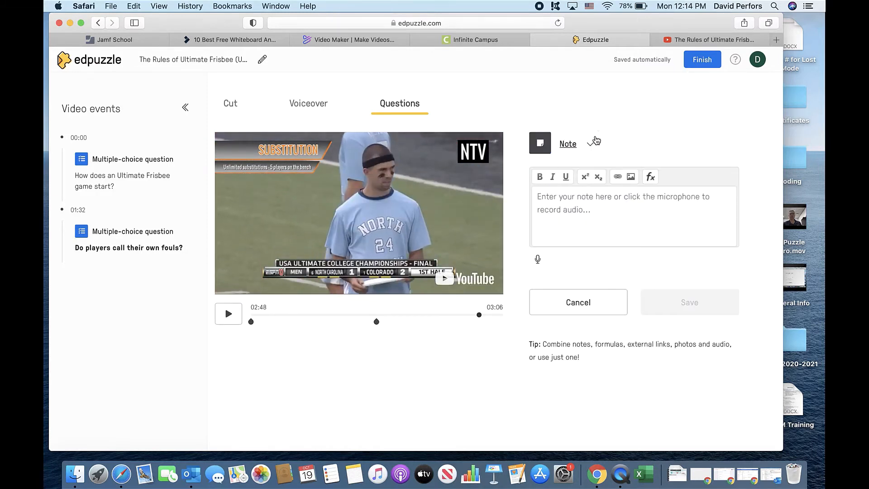
pyautogui.click(578, 302)
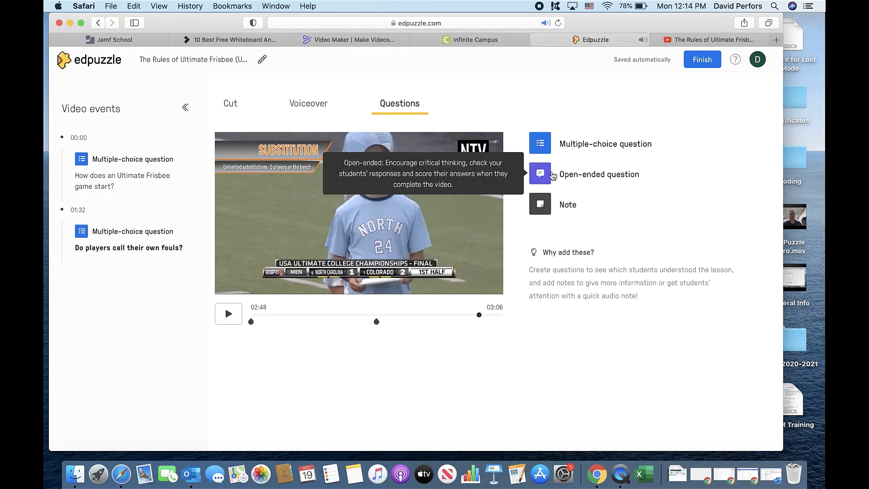
# Step: Add and save an open-ended question at 02:49 asking "What might be some good strategies for winning a game of Ultimate Frisbee?"
pyautogui.click(546, 172)
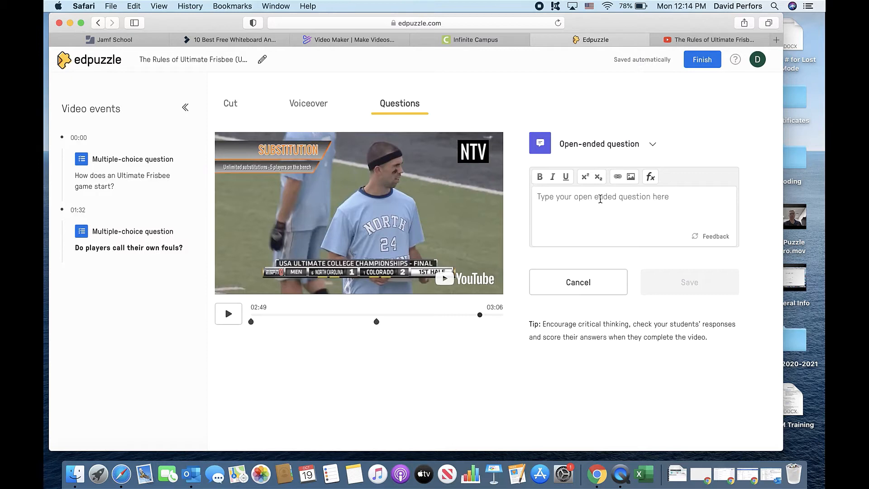
pyautogui.write('What might eb e some good s')
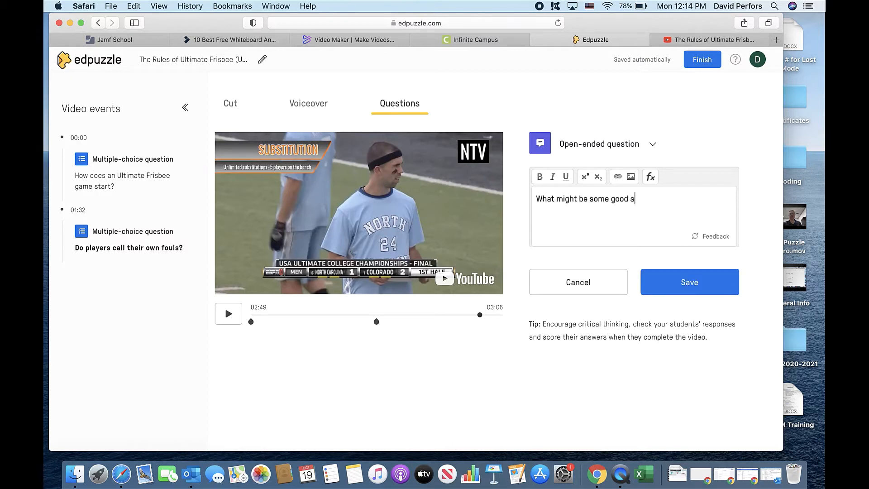
pyautogui.write('trategies for winning a game of Ultimate Frisbee?')
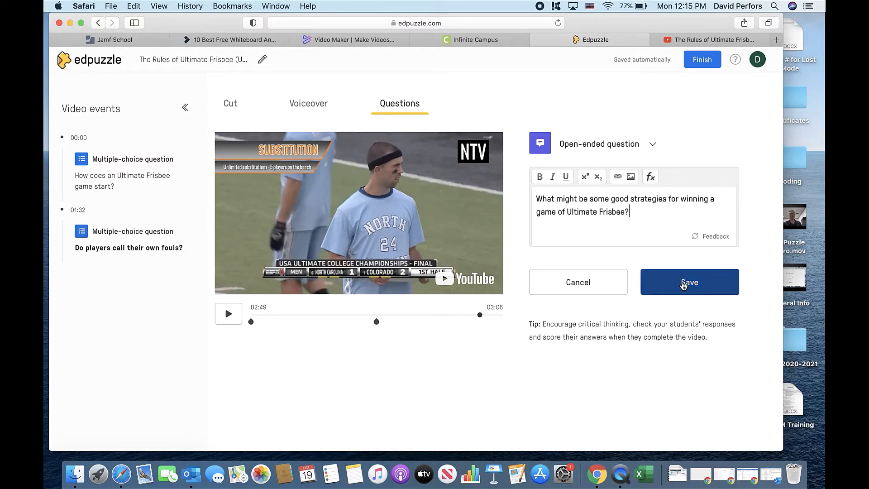
pyautogui.click(683, 284)
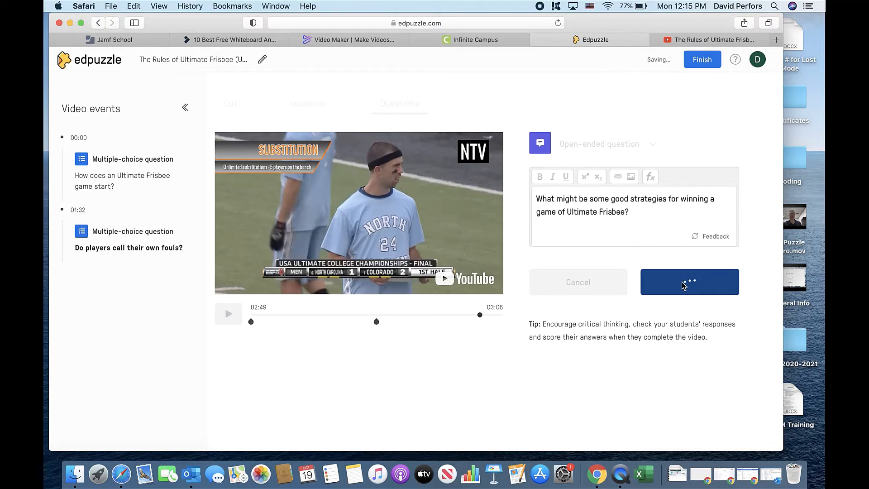
# Step: Continue past the open-ended question, pause the video at 02:52, and finish editing the lesson
pyautogui.click(479, 322)
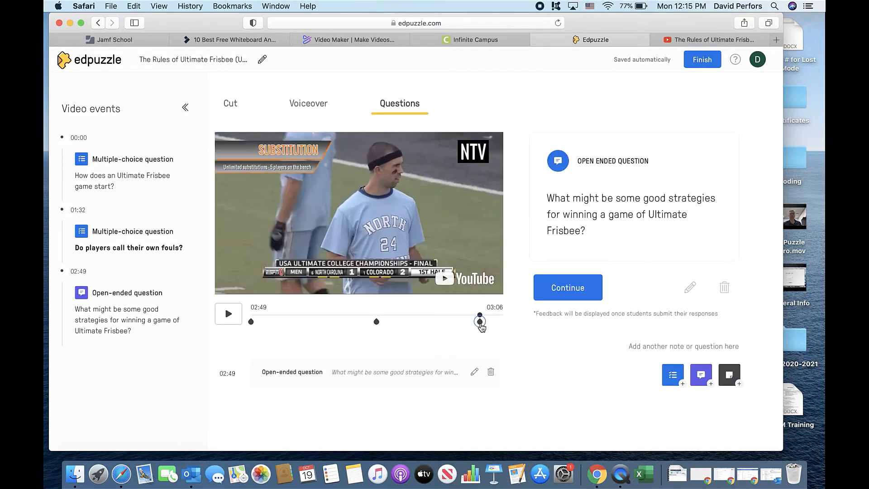
pyautogui.click(567, 286)
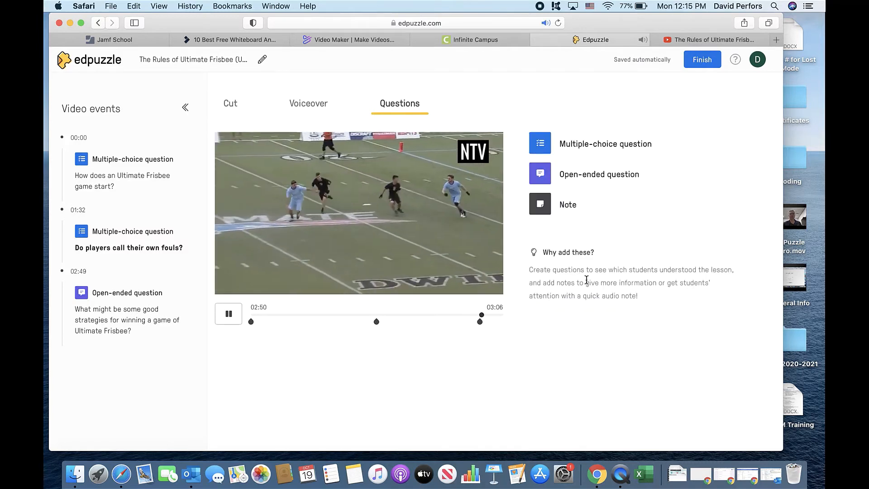
pyautogui.click(228, 314)
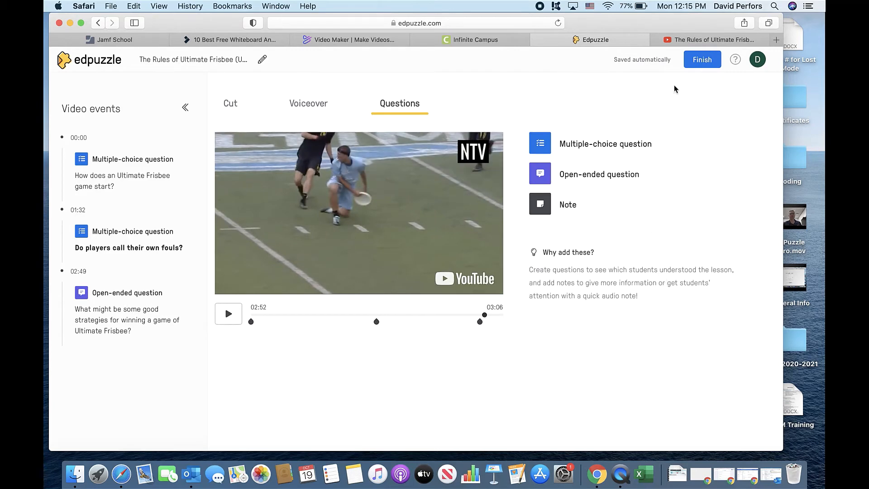
pyautogui.click(701, 65)
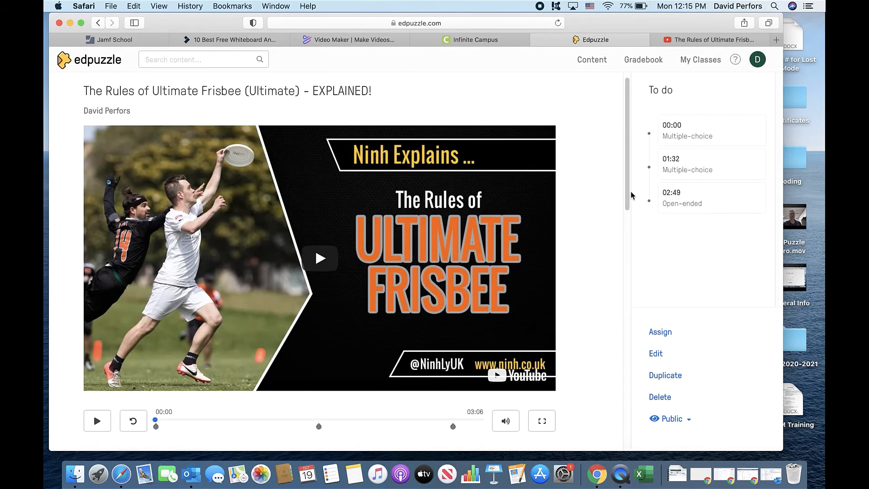
# Step: Open the assignment settings for the finished Ultimate Frisbee lesson and select Sample Class
pyautogui.moveTo(626, 193); pyautogui.dragTo(628, 266)
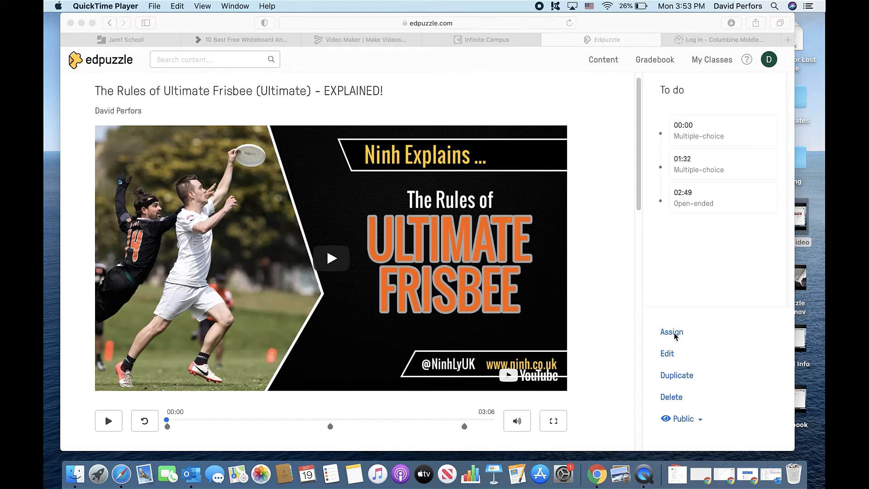
pyautogui.click(685, 335)
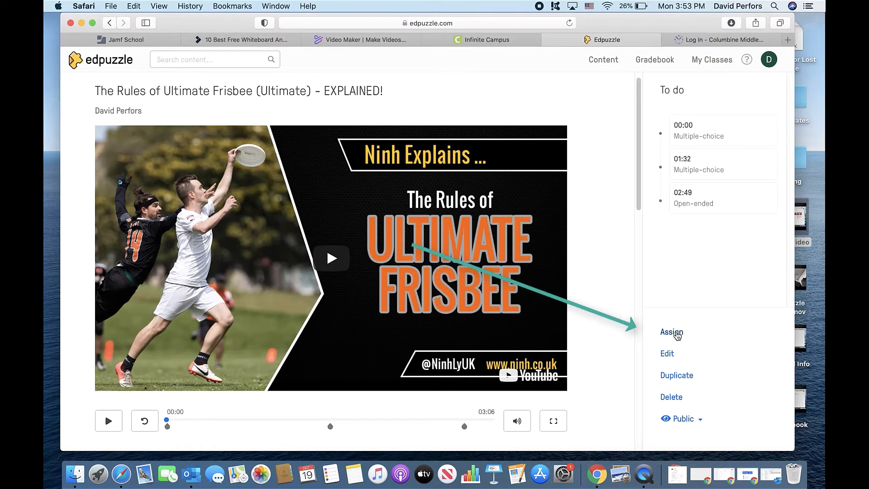
pyautogui.click(672, 332)
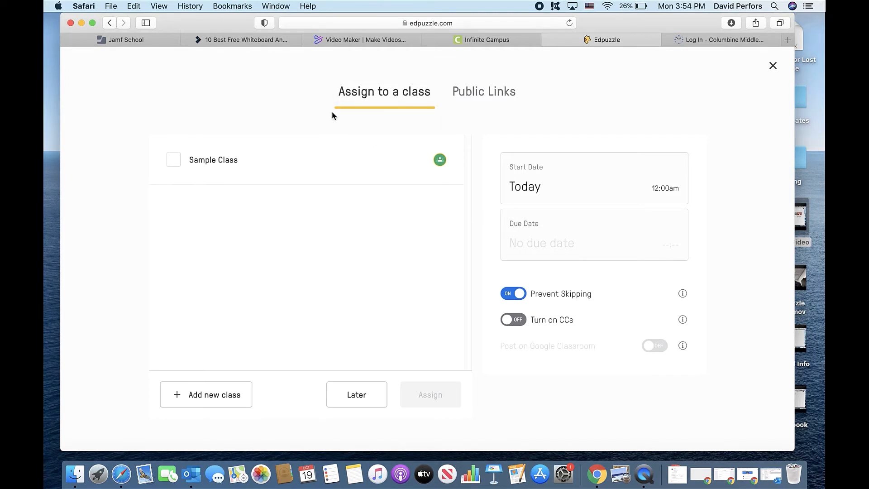
pyautogui.click(176, 160)
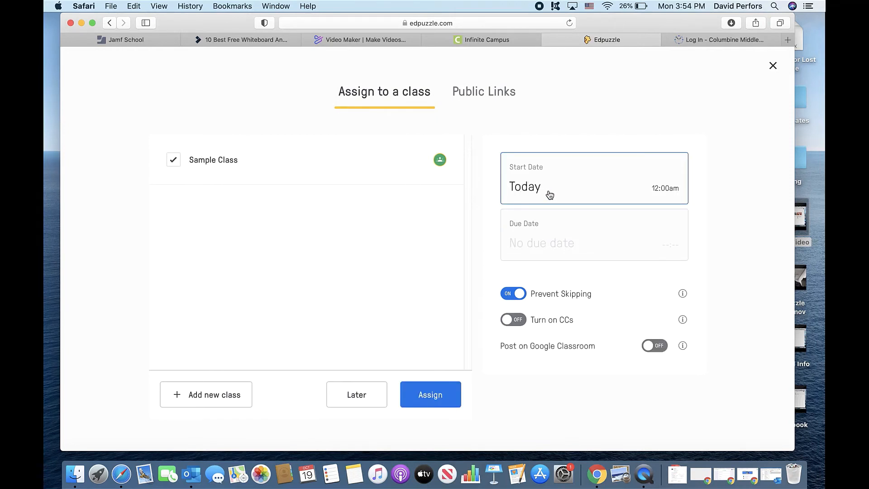
# Step: Set the assignment's due date to Oct. 22nd at 11:59pm and turn on Post on Google Classroom
pyautogui.click(549, 194)
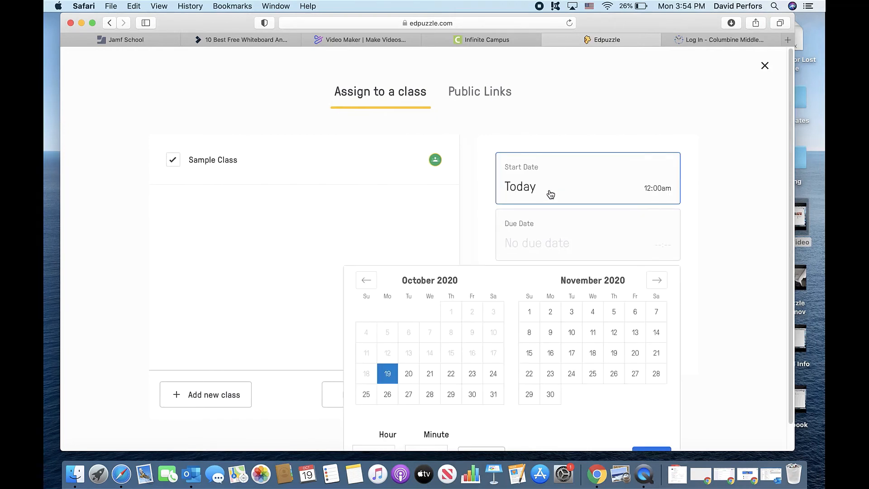
pyautogui.click(542, 233)
pyautogui.click(451, 373)
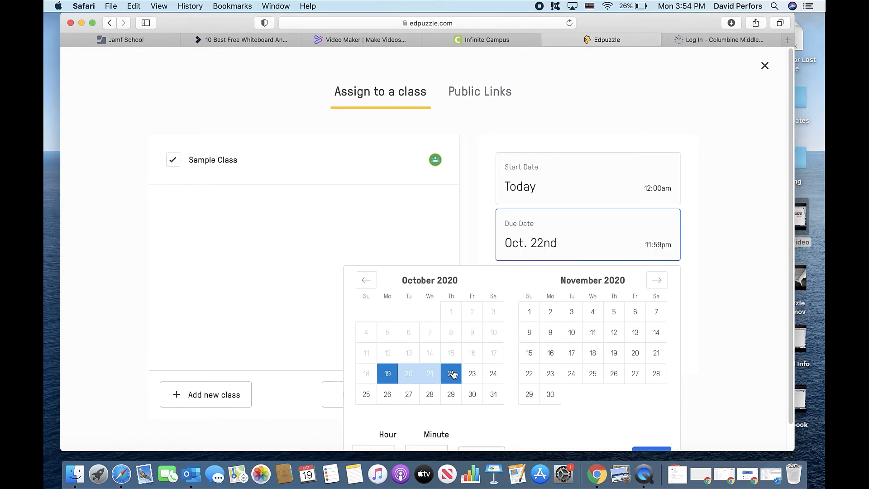
pyautogui.scroll(-1, 672, 393)
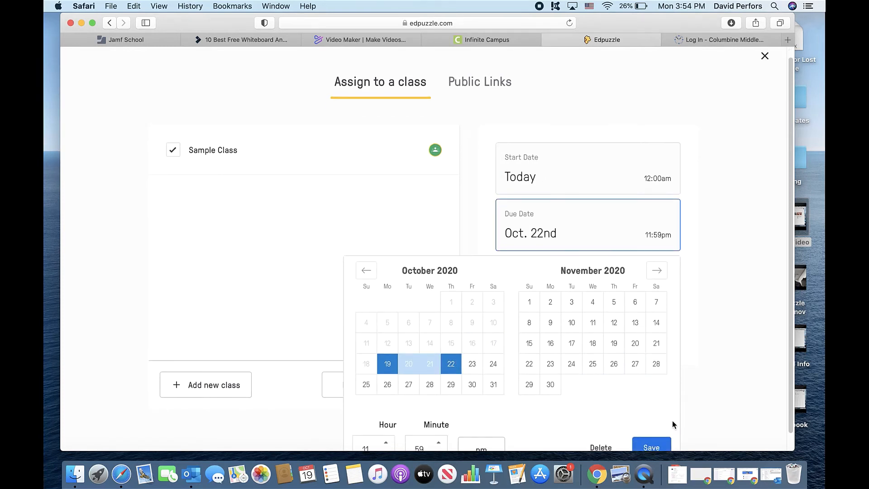
pyautogui.click(652, 446)
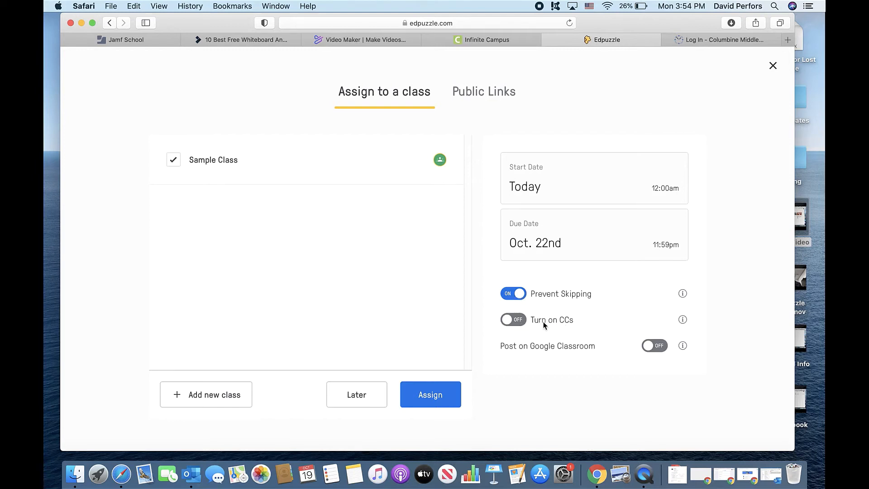
pyautogui.click(654, 346)
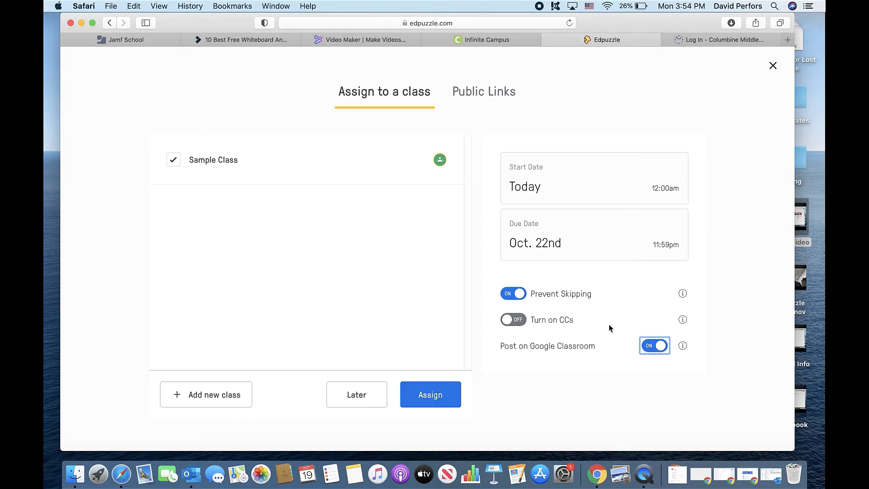
# Step: Copy the lesson's public link, and assign the lesson to Sample Class
pyautogui.click(479, 98)
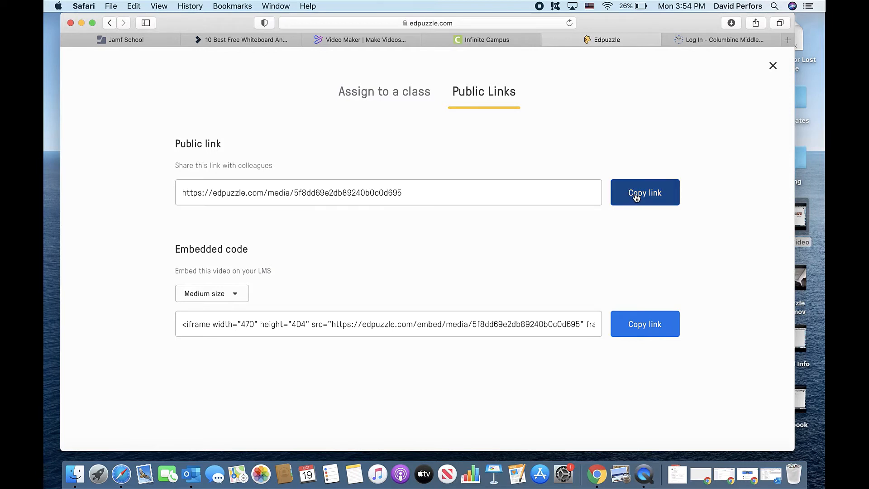
pyautogui.click(635, 196)
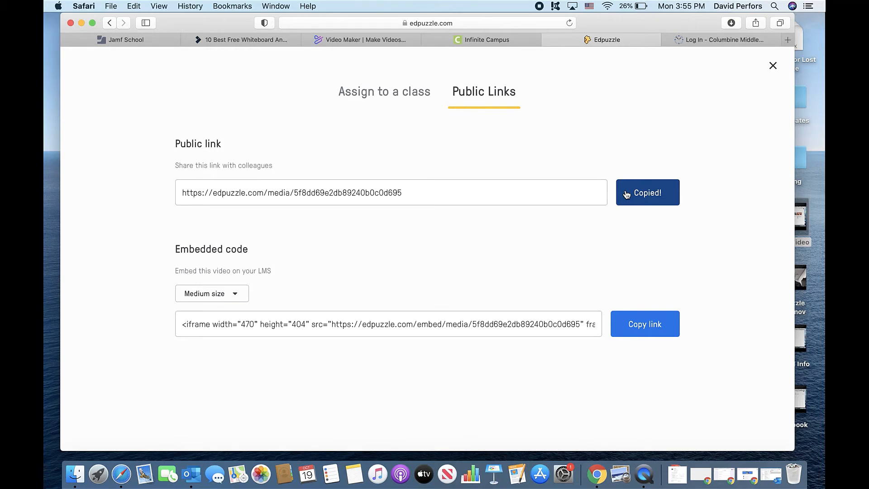
pyautogui.click(393, 94)
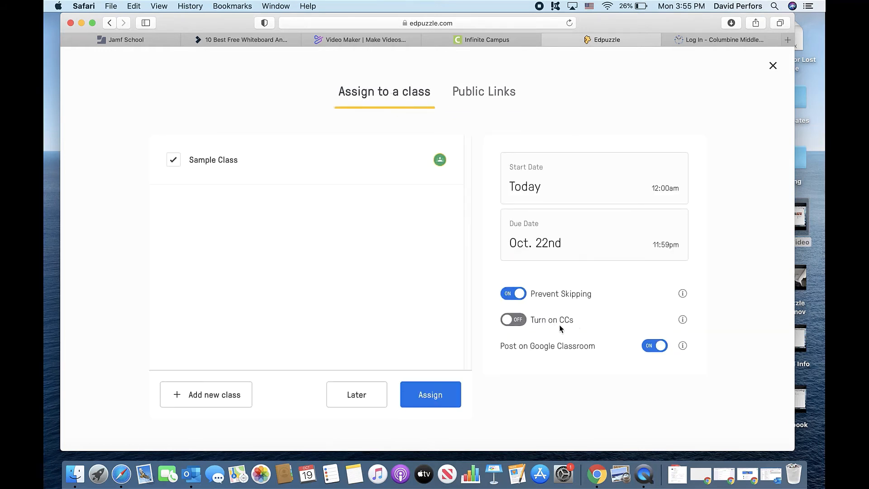
pyautogui.click(436, 402)
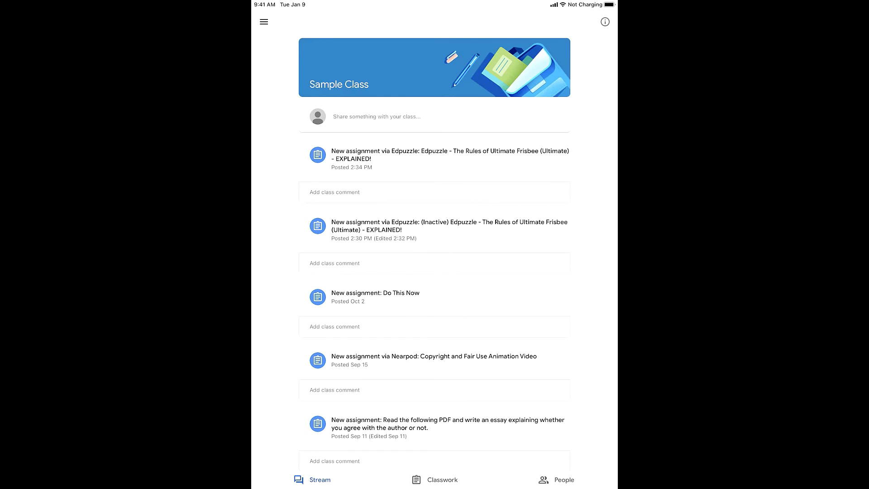
# Step: In the student's Google Classroom app, open the newest Ultimate Frisbee assignment and open its Edpuzzle attachment with Safari
pyautogui.click(434, 158)
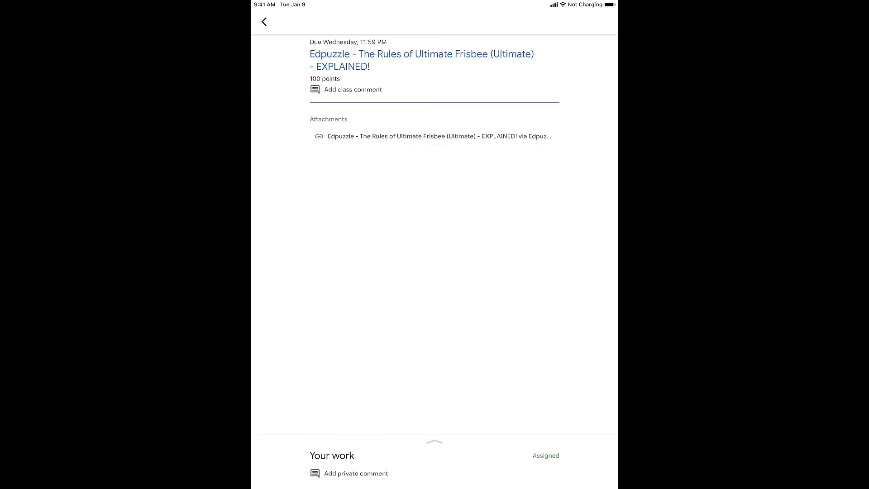
pyautogui.click(434, 136)
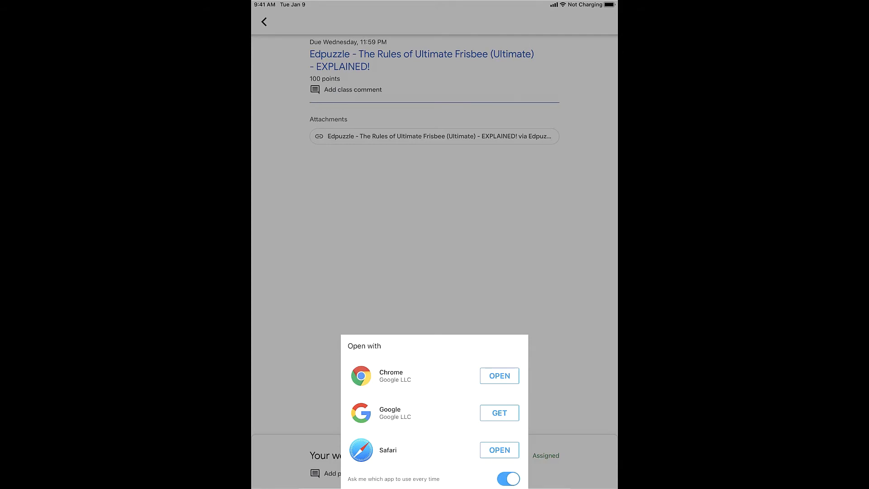
pyautogui.click(499, 450)
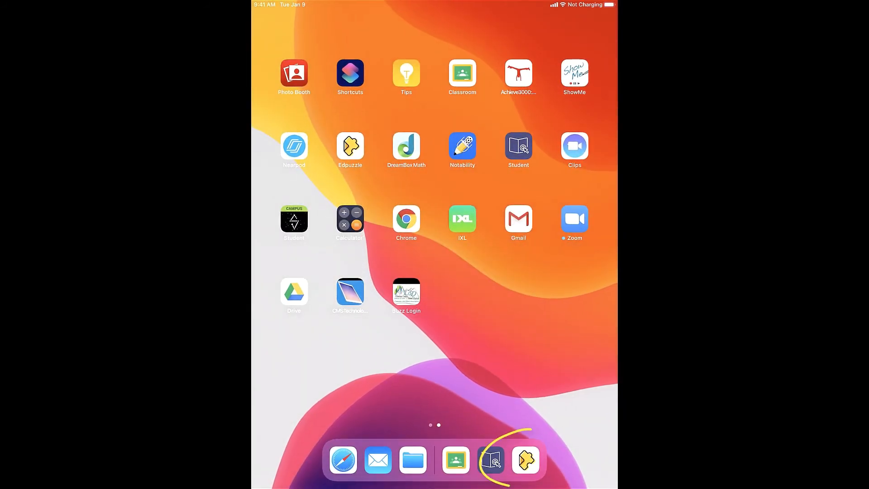
# Step: Switch to the Edpuzzle app on the iPad and open the Ultimate Frisbee assignment in Sample Class
pyautogui.click(525, 460)
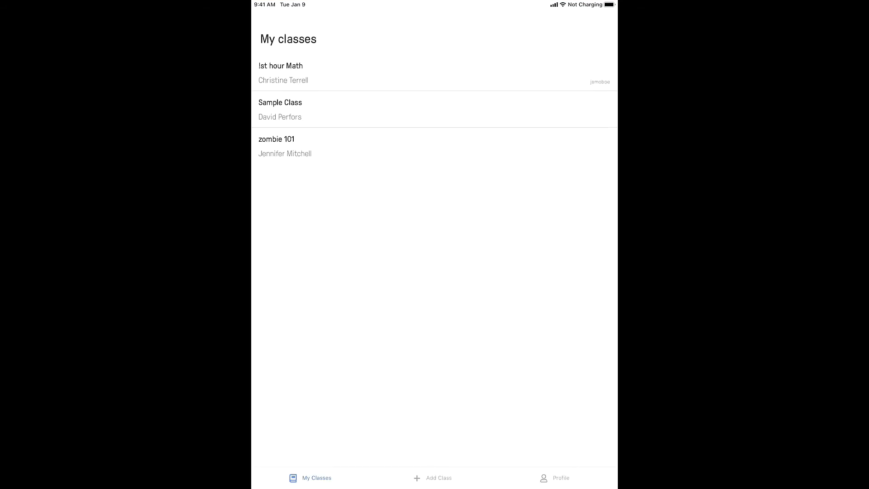
pyautogui.click(280, 109)
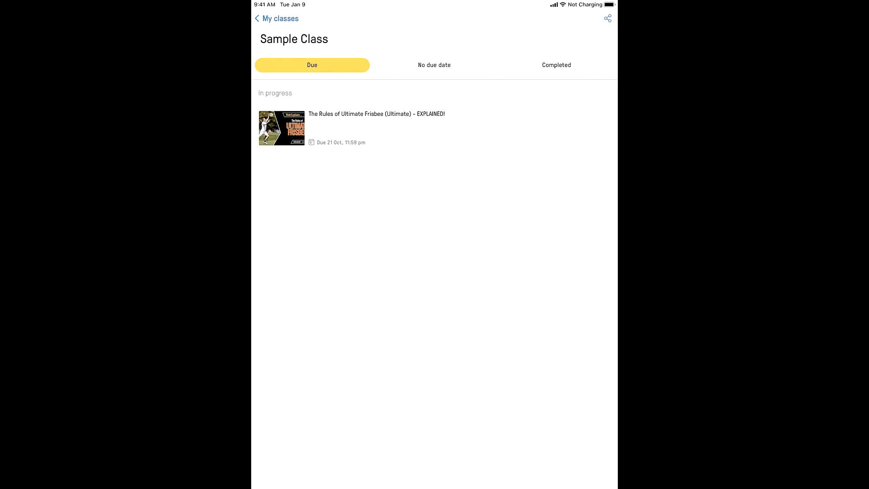
pyautogui.click(376, 128)
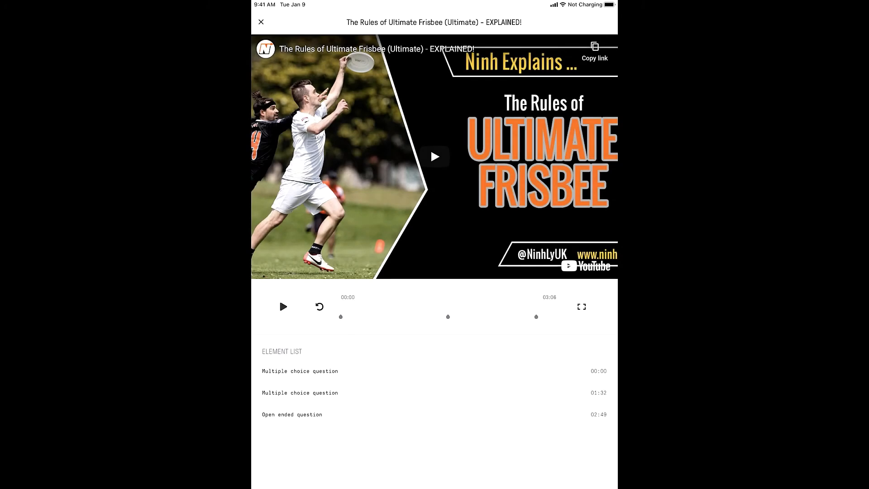
# Step: Play the video lesson, submit "Coin flip" for how an Ultimate Frisbee game starts, and continue the video
pyautogui.click(283, 306)
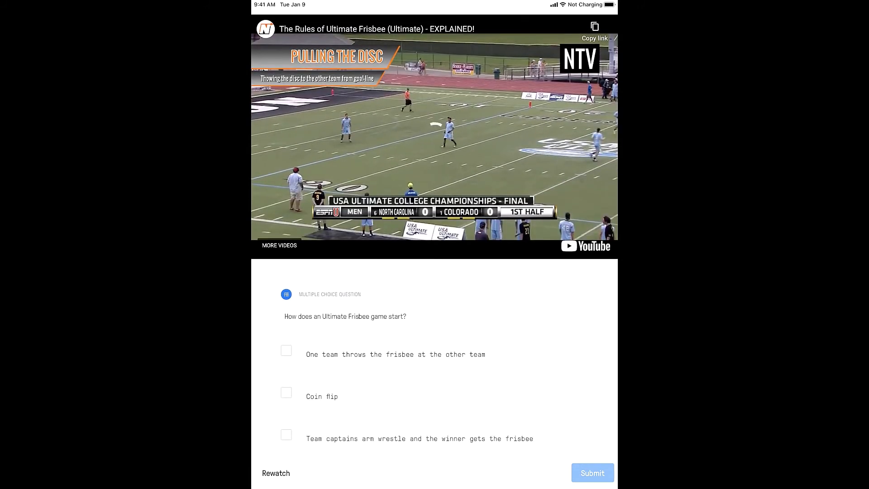
pyautogui.scroll(-1, 434, 253)
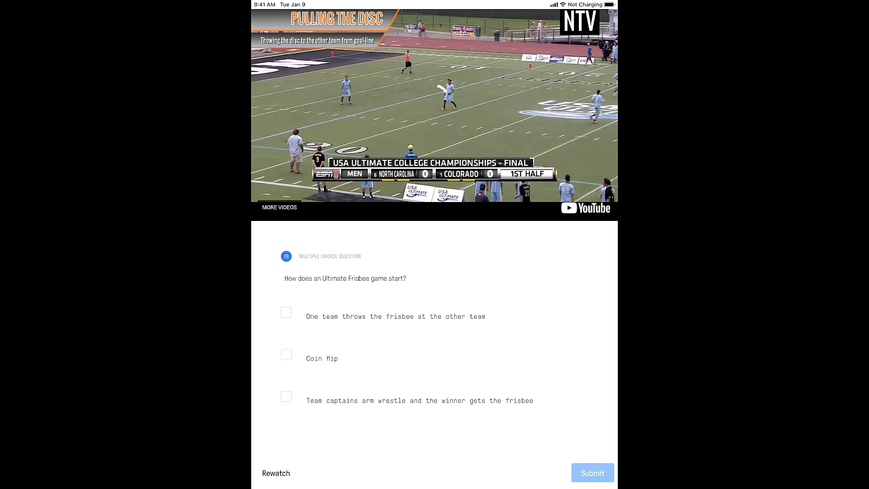
pyautogui.click(286, 354)
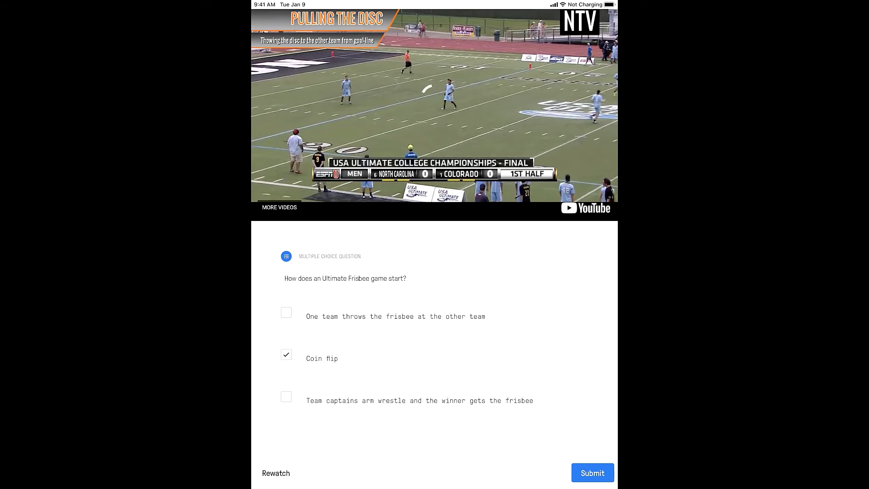
pyautogui.click(592, 472)
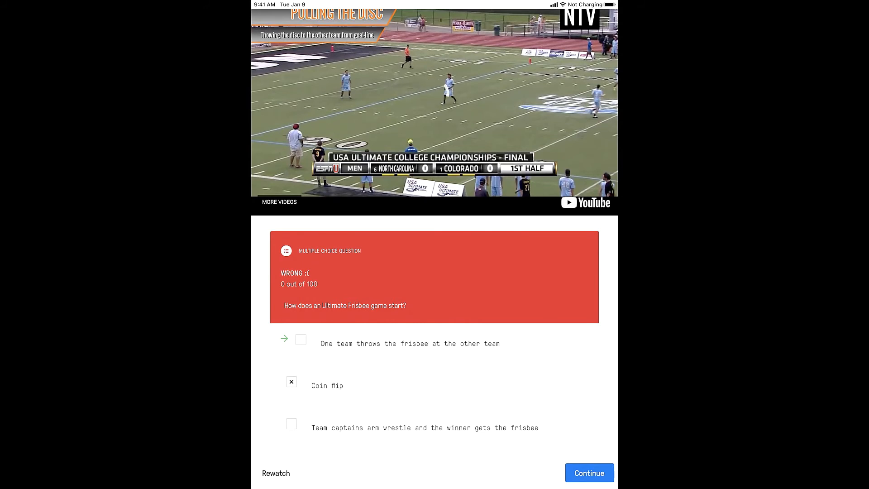
pyautogui.click(589, 472)
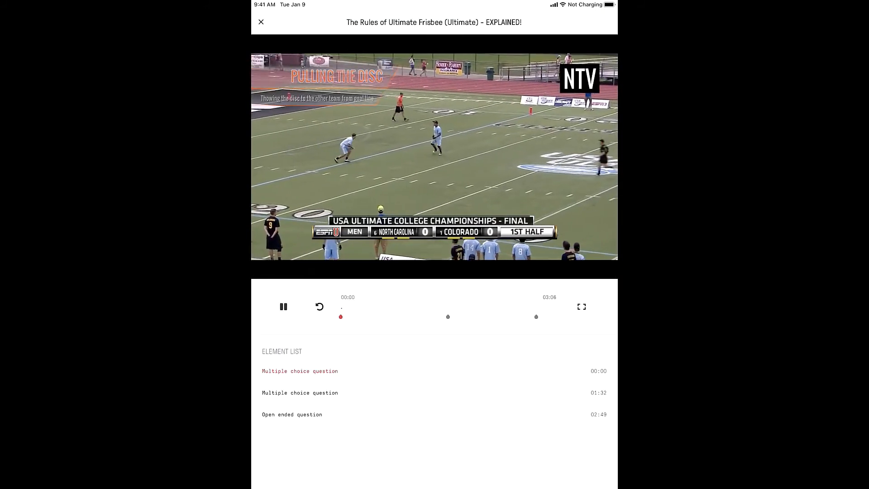
# Step: Answer the open-ended question on winning strategies with "Catch the frisbee.", submit it, and continue the lesson
pyautogui.click(344, 308)
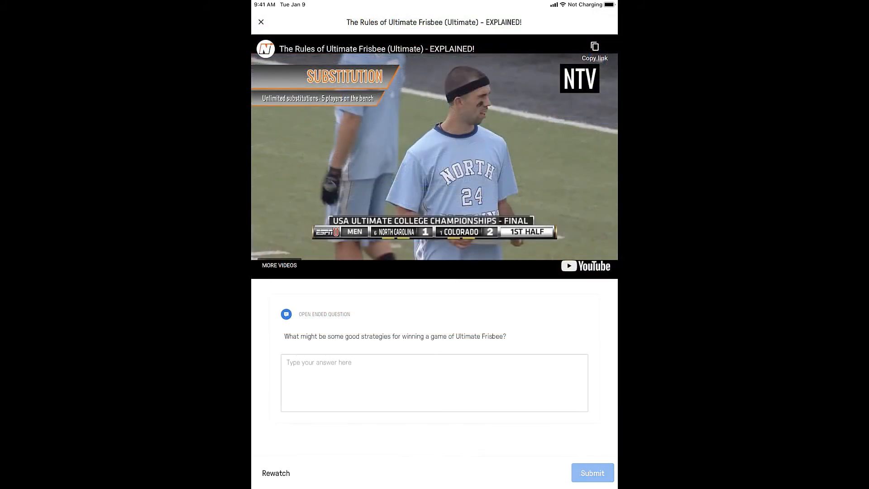
pyautogui.click(435, 382)
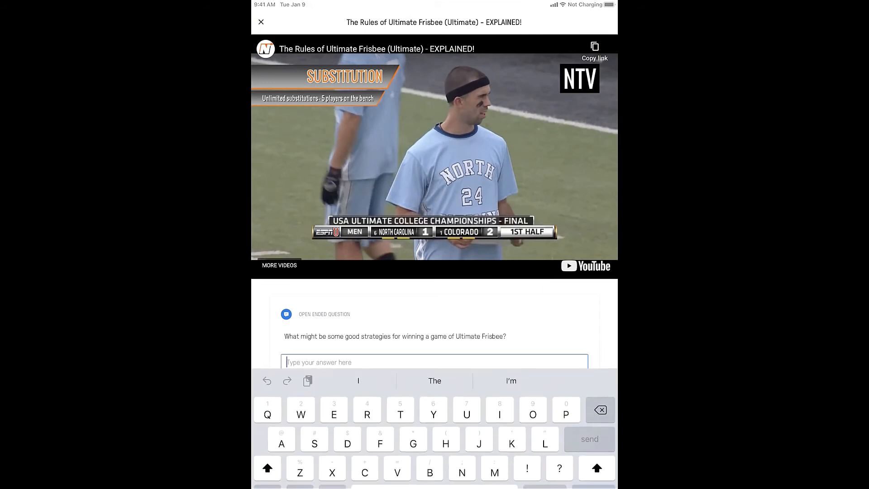
pyautogui.write('Catch the frisbee.')
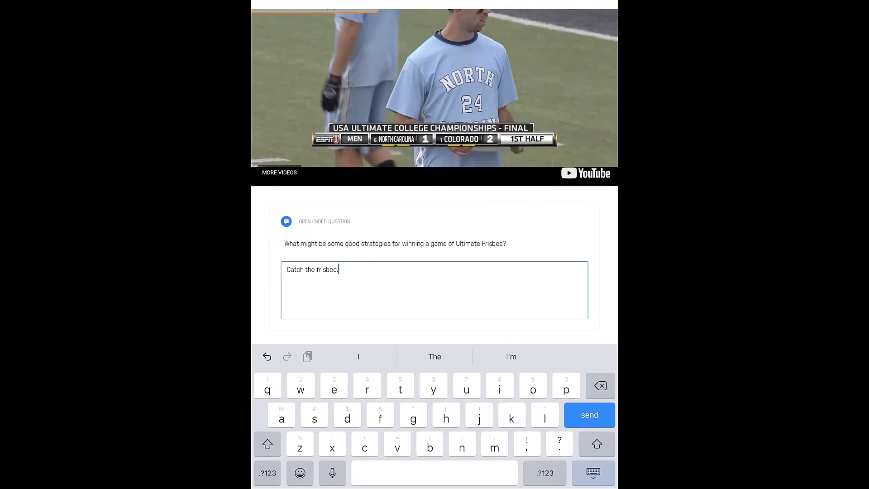
pyautogui.press('Return')
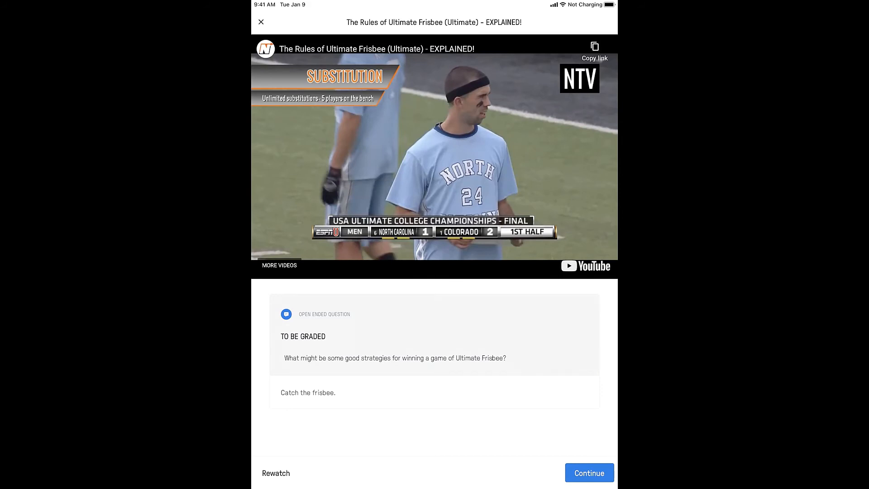
pyautogui.click(589, 473)
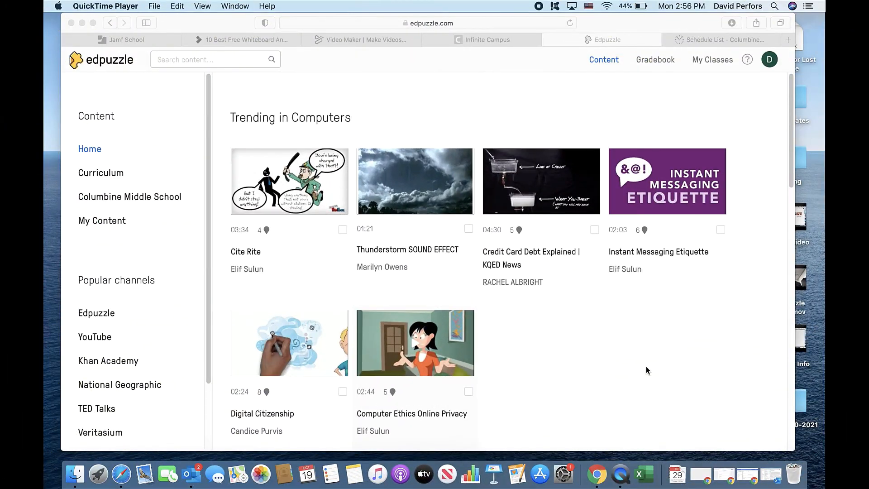
# Step: Switch to the teacher's Edpuzzle in Safari, view My Content, and open the Ultimate Frisbee assignment from the Sample Class gradebook
pyautogui.click(110, 225)
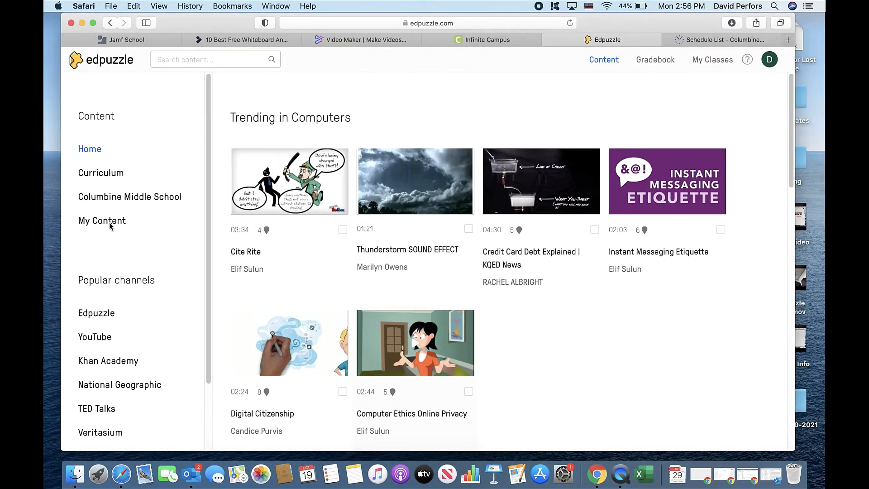
pyautogui.click(110, 222)
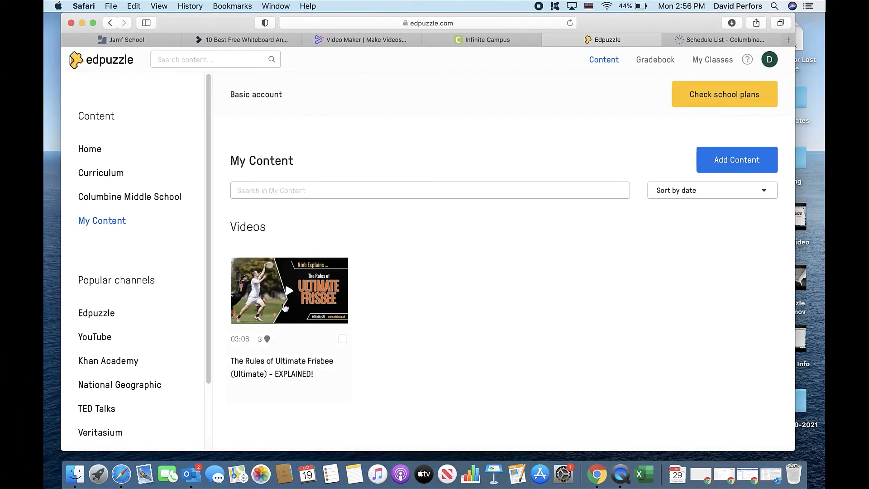
pyautogui.click(667, 62)
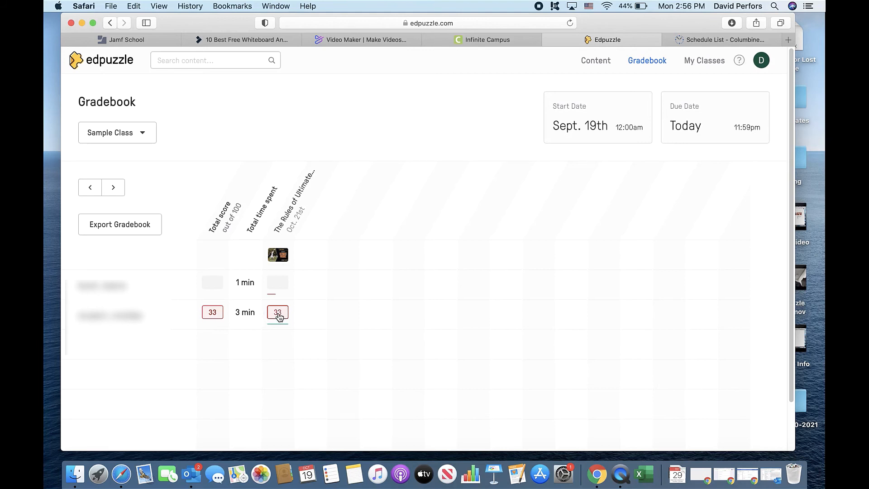
pyautogui.click(294, 216)
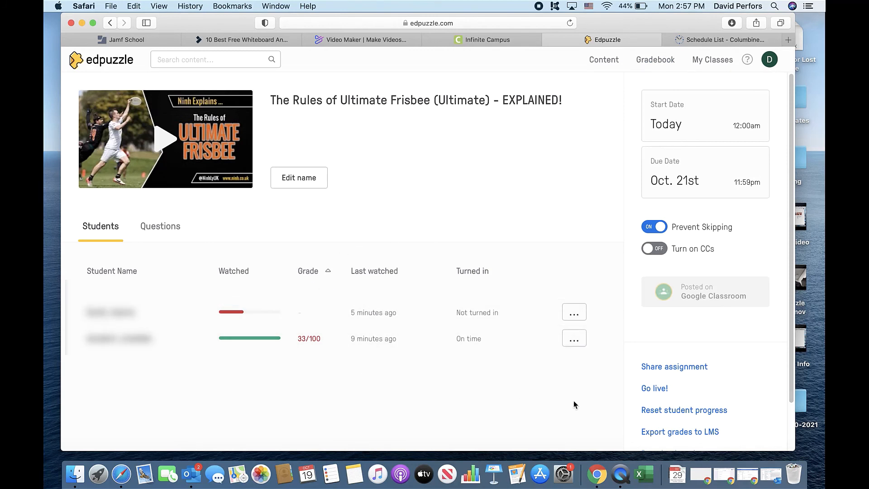
# Step: Check the progress options for the student who turned in the work, and review the assignment's results for each question
pyautogui.click(575, 344)
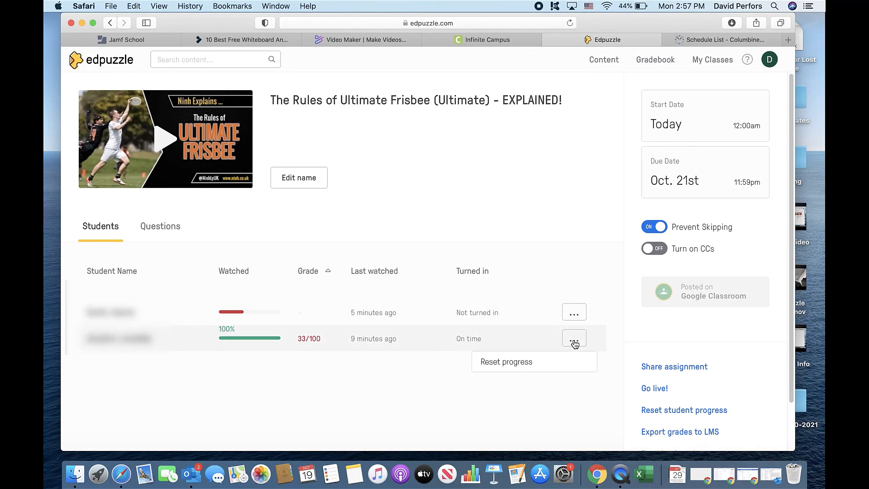
pyautogui.click(397, 371)
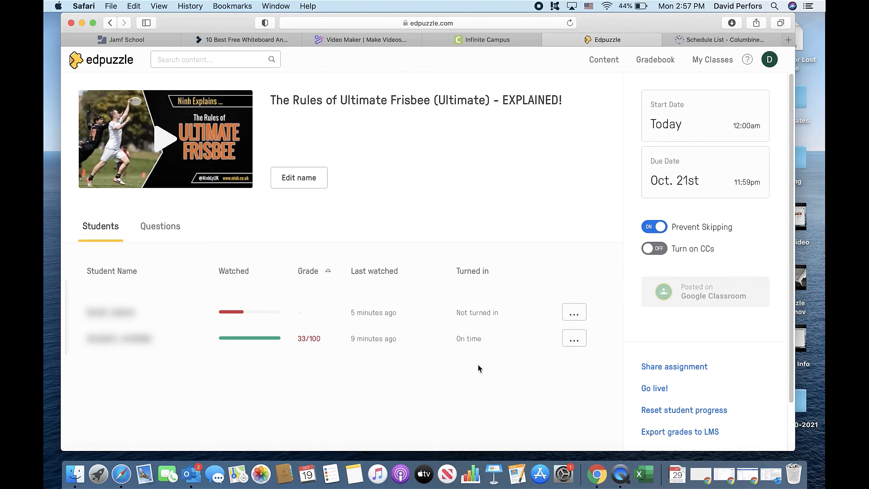
pyautogui.click(164, 231)
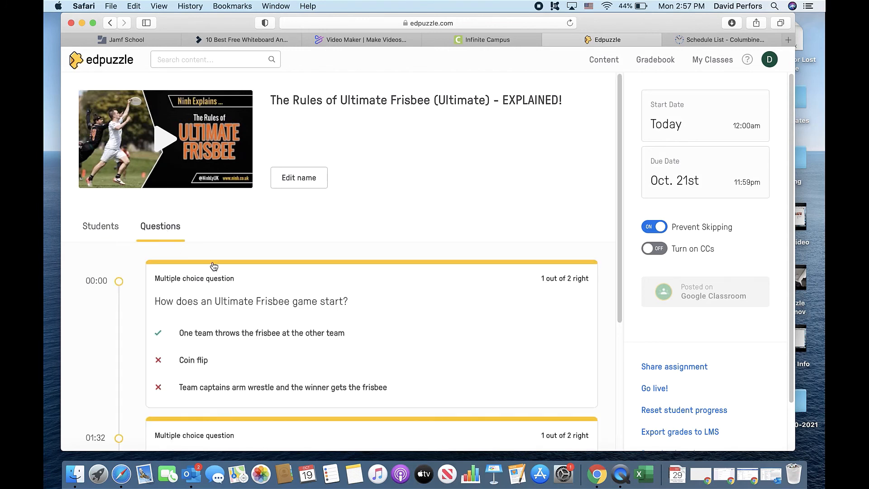
pyautogui.scroll(-2, 471, 359)
pyautogui.scroll(-5, 474, 359)
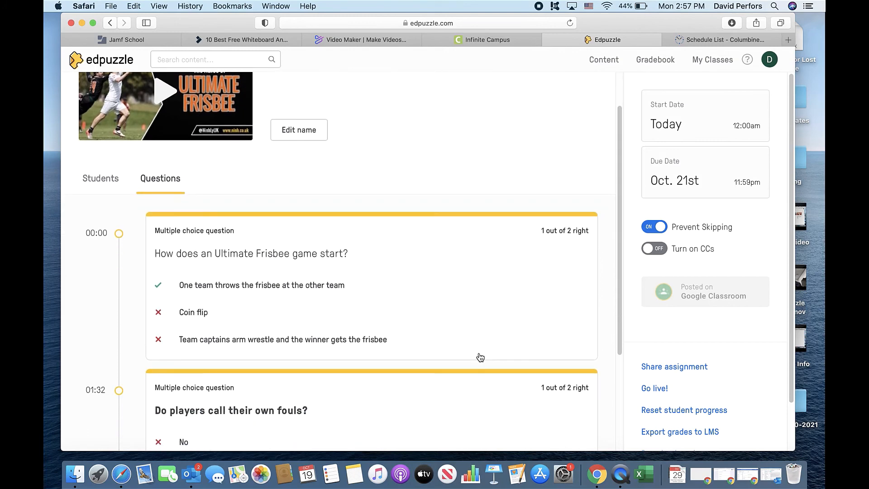
pyautogui.scroll(-2, 479, 357)
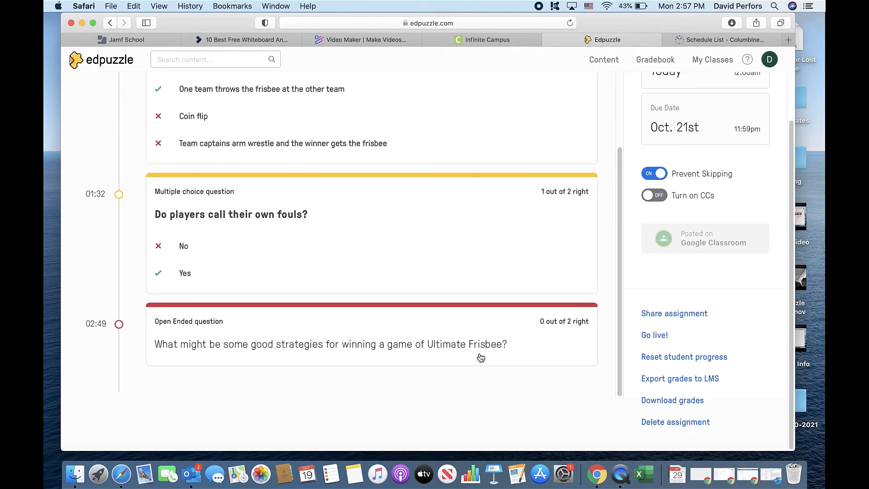
pyautogui.scroll(9, 480, 359)
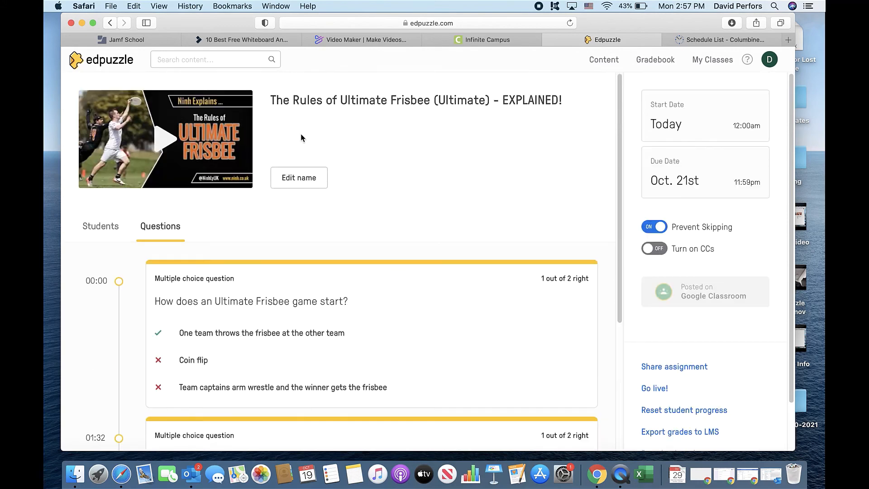
# Step: Return to the gradebook and open the second student's Ultimate Frisbee score to review each submitted answer
pyautogui.click(111, 22)
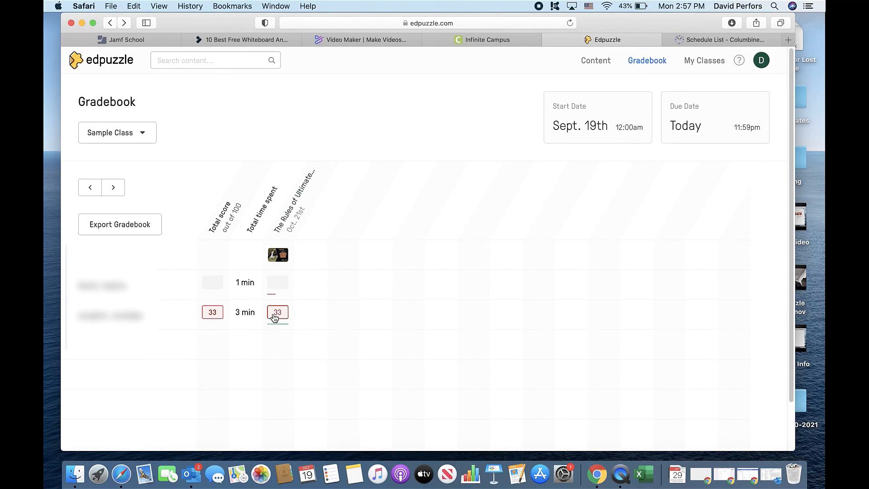
pyautogui.click(275, 315)
pyautogui.scroll(-5, 409, 310)
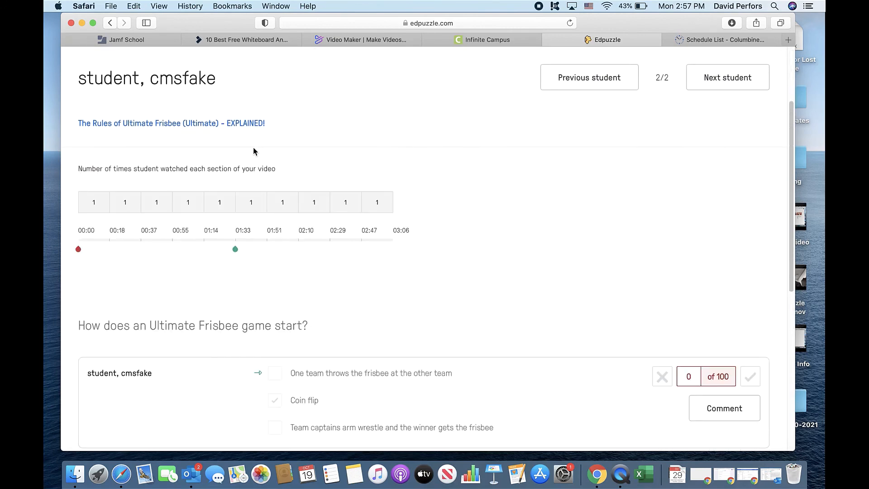
pyautogui.scroll(-3, 449, 330)
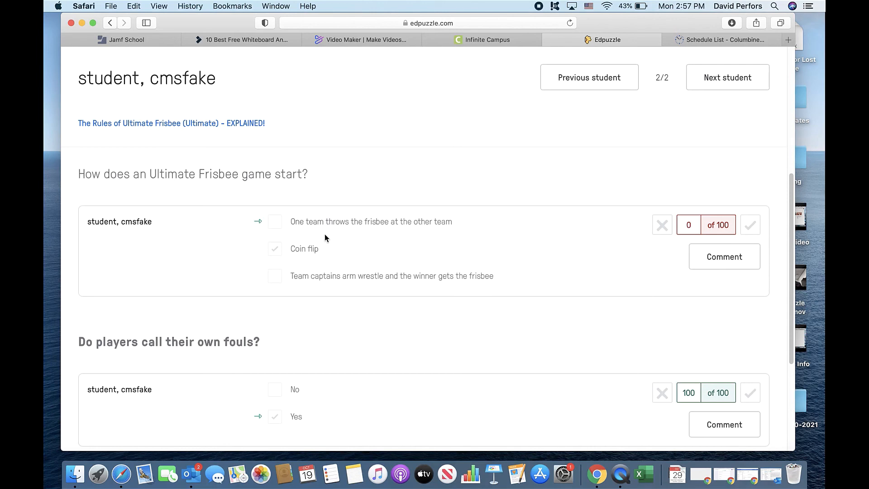
pyautogui.scroll(-3, 613, 272)
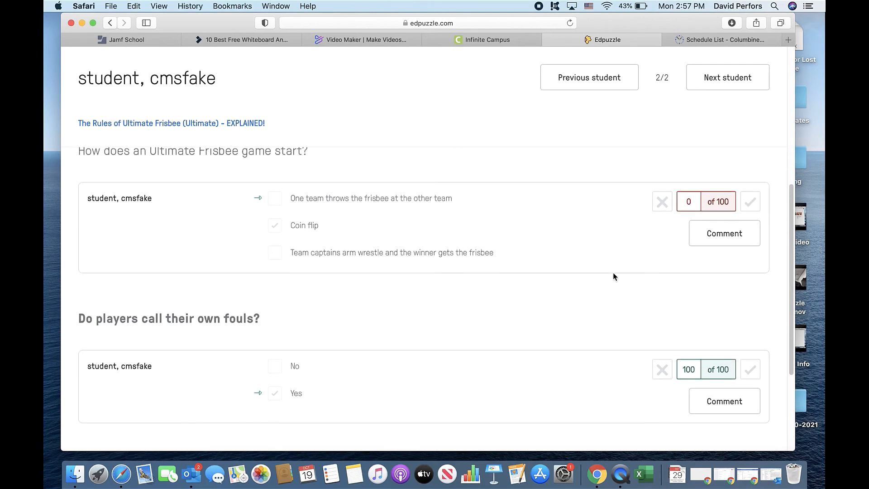
pyautogui.scroll(-3, 612, 325)
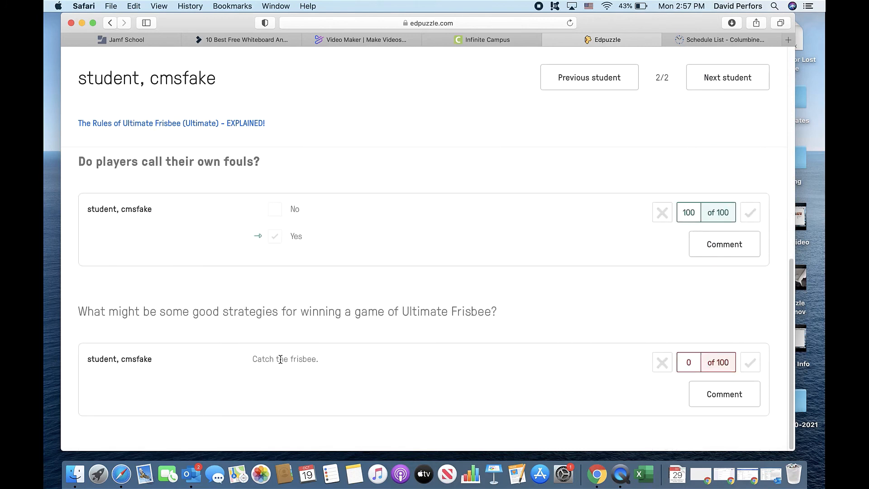
# Step: Grade the student's open-ended answer "Catch the frisbee." with 40 of 100
pyautogui.click(691, 362)
pyautogui.press('BackSpace')
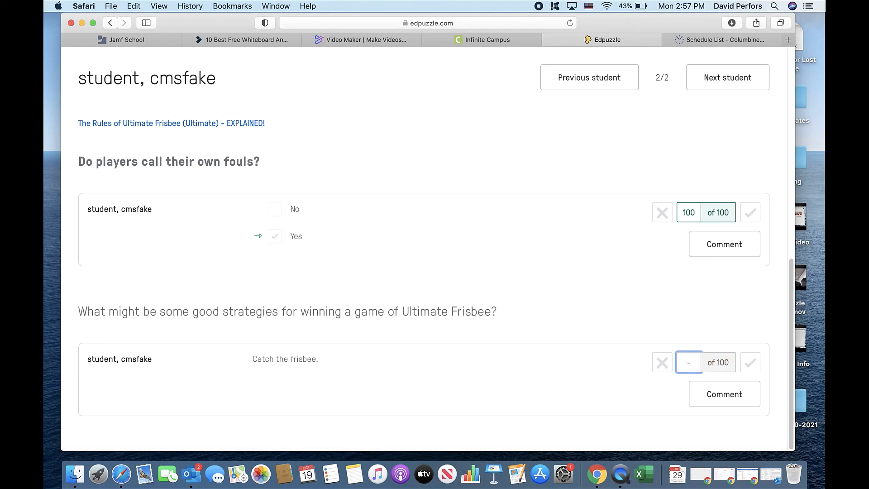
pyautogui.write('40')
pyautogui.press('Return')
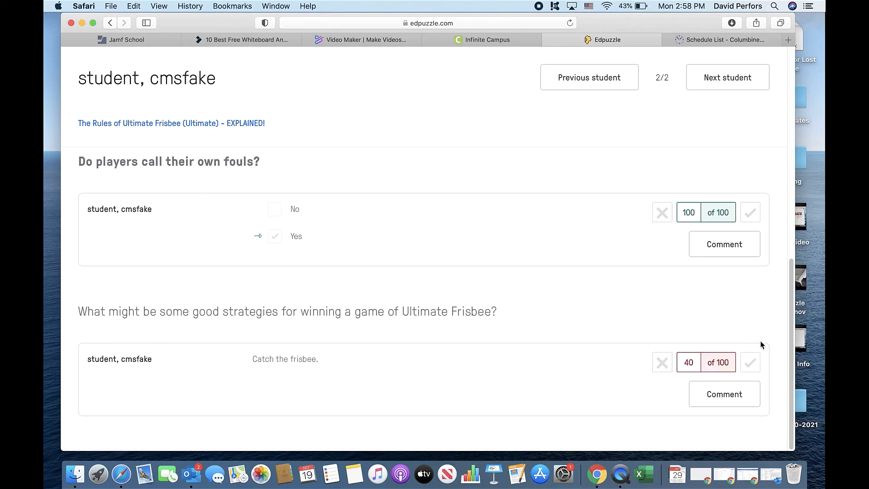
# Step: Post the comment "Give it more effort." on the student's open-ended answer and close the comments
pyautogui.click(723, 398)
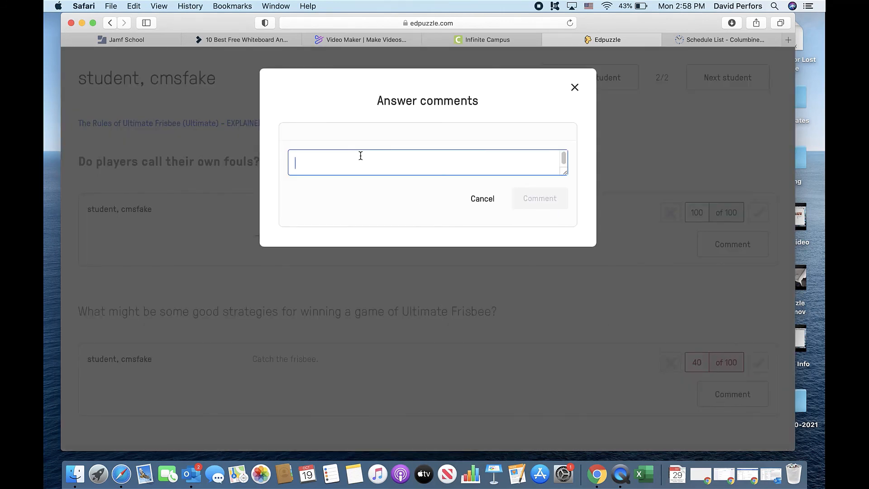
pyautogui.write('Give it more ef')
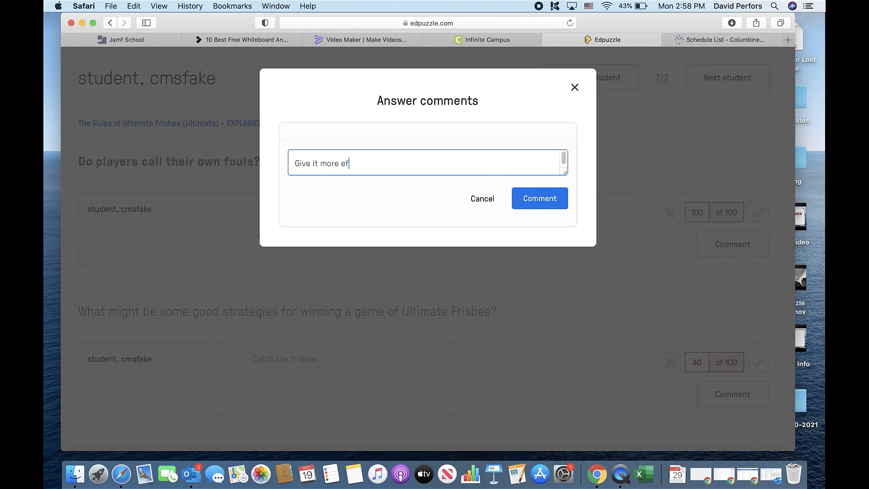
pyautogui.write('fort.')
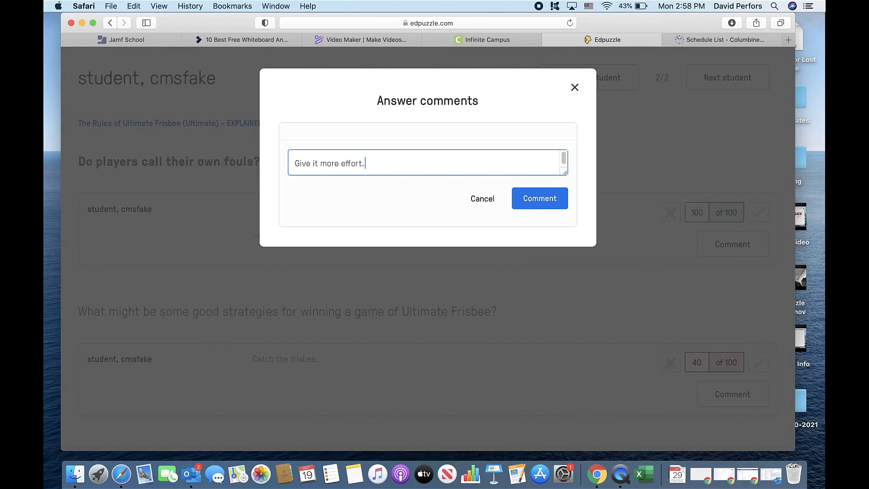
pyautogui.click(550, 200)
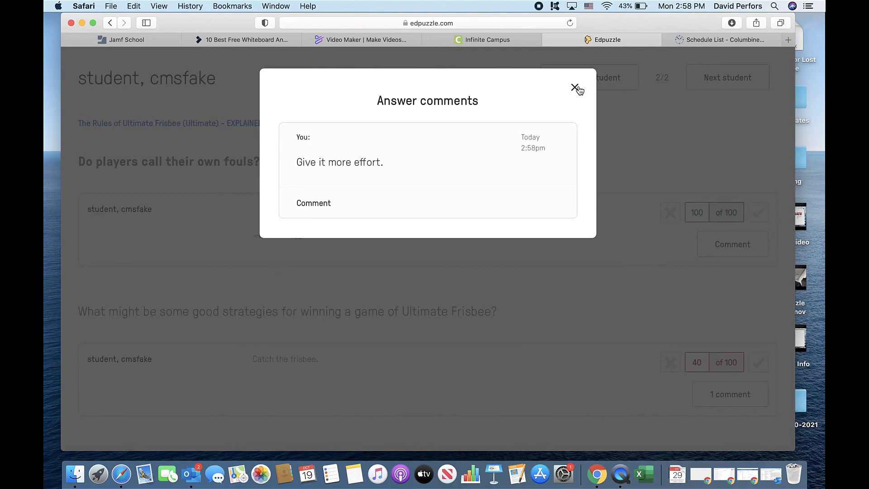
pyautogui.click(575, 87)
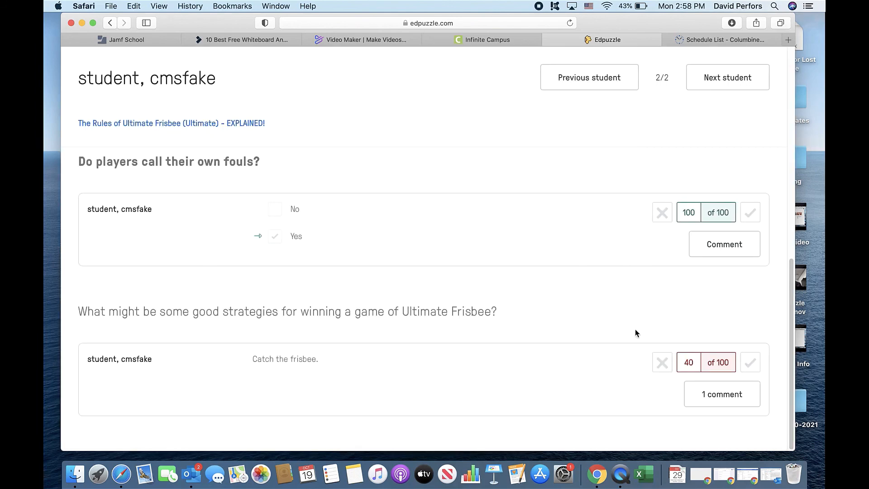
# Step: Check both students' result summaries and the Sample Class gradebook, and return to the content home page
pyautogui.scroll(7, 620, 322)
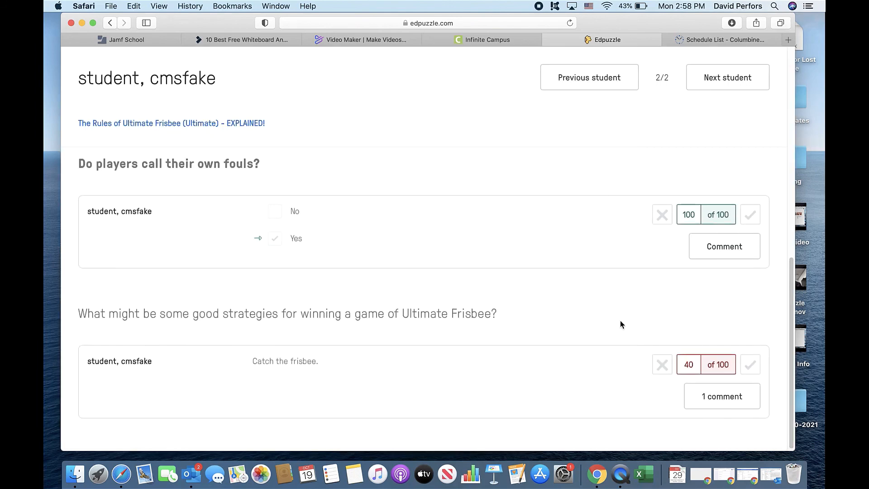
pyautogui.click(717, 77)
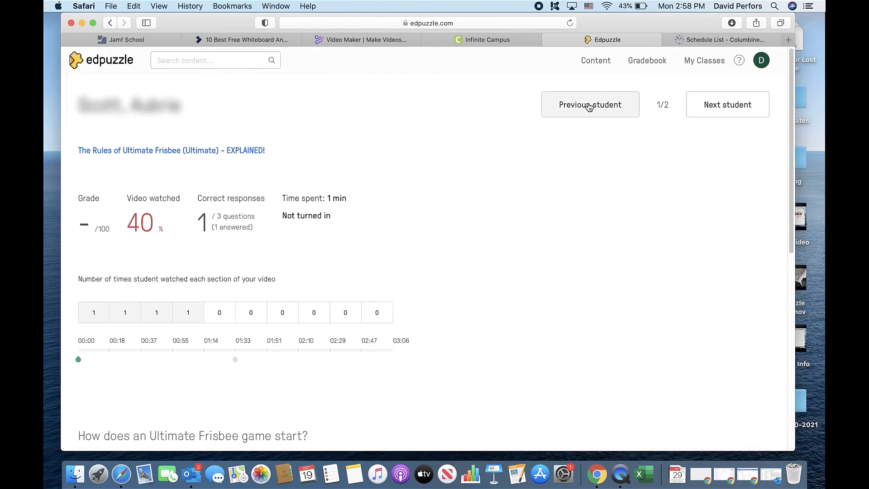
pyautogui.click(720, 107)
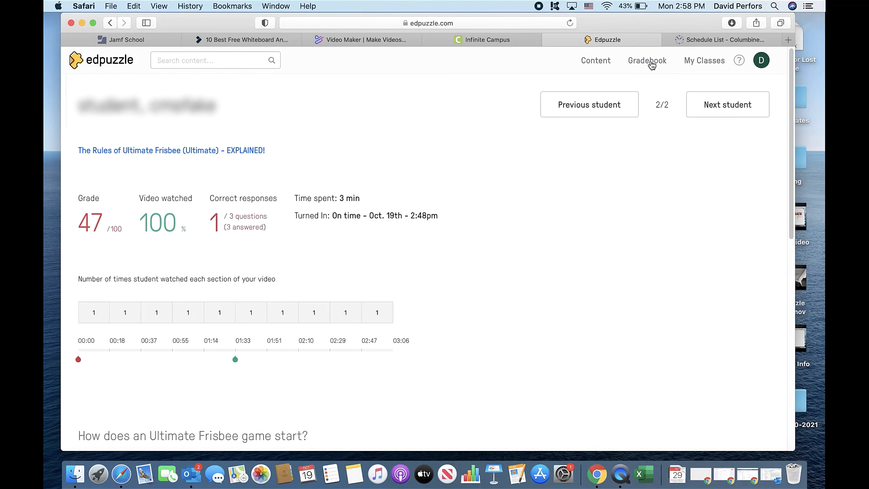
pyautogui.click(649, 62)
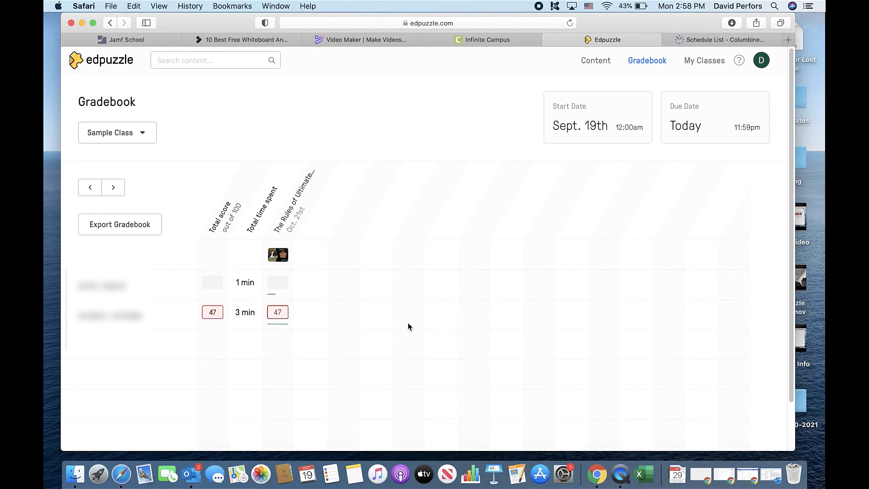
pyautogui.click(597, 64)
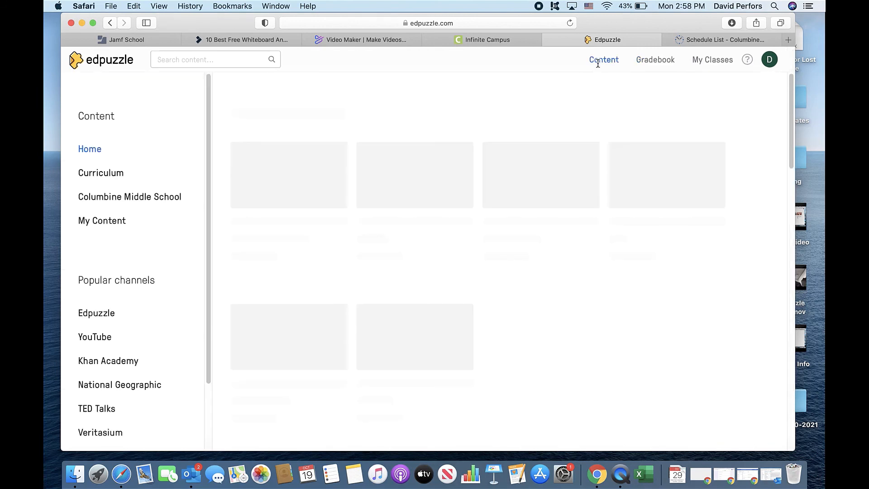